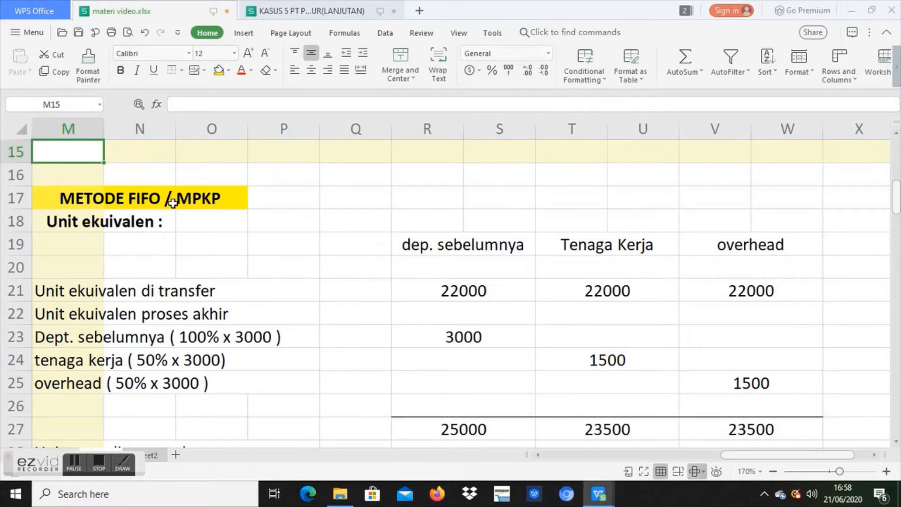
Step: Review the equivalent-unit section under METODE FIFO / MPKP and inspect the subtotal formulas in row 27 for all three cost columns
left_click(172, 202)
left_click(180, 228)
left_click(173, 228)
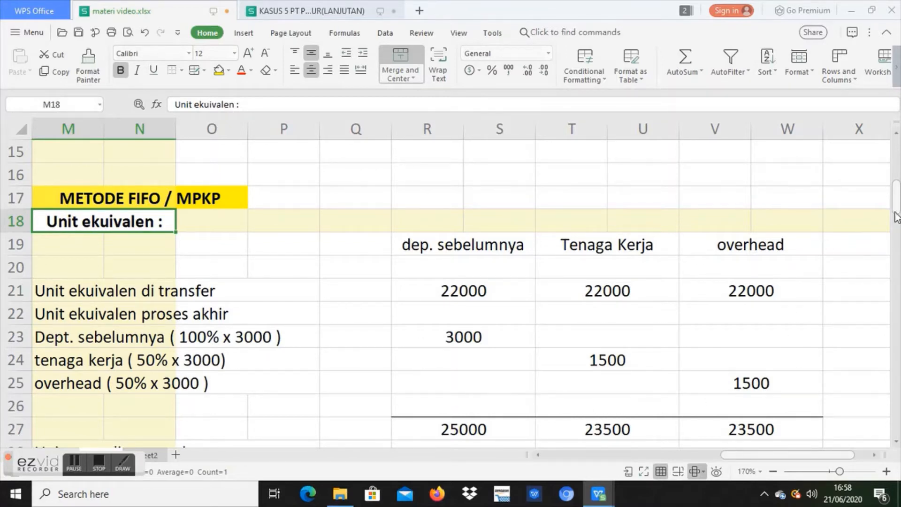
left_click_drag(899, 203, 897, 222)
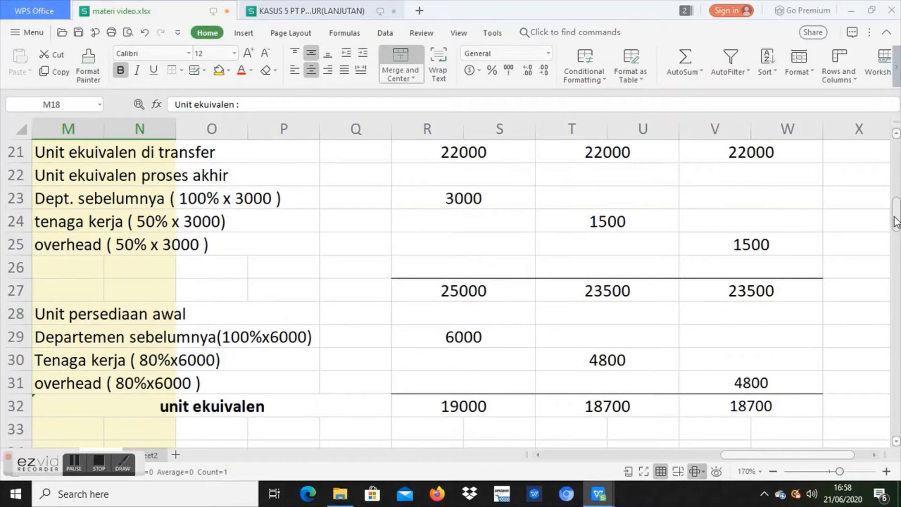
left_click(535, 291)
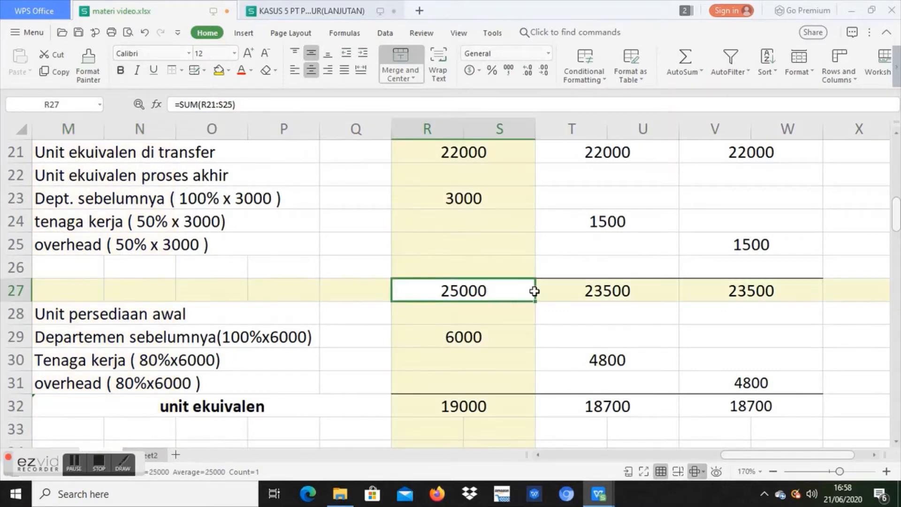
left_click(624, 291)
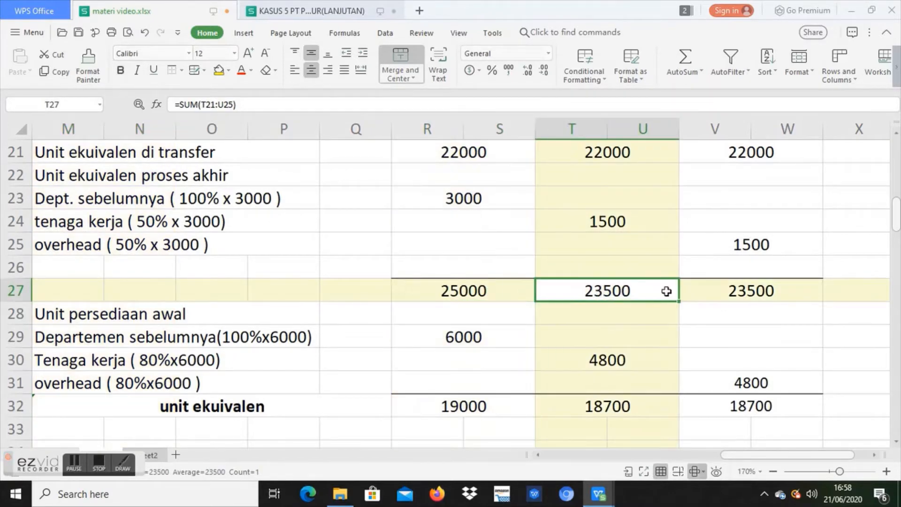
left_click(751, 290)
left_click_drag(896, 225, 896, 229)
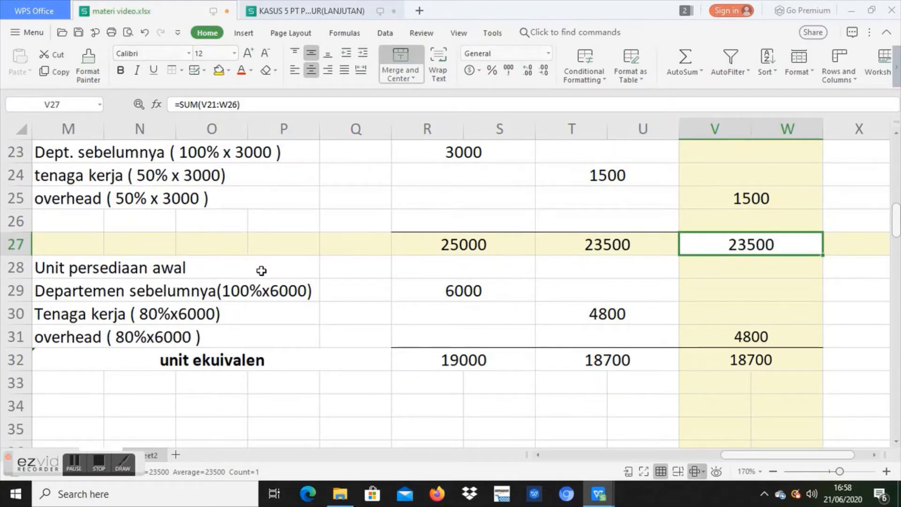
Step: Examine the Unit persediaan awal entries for Departemen sebelumnya, Tenaga kerja and overhead in rows 28 to 31
left_click(128, 274)
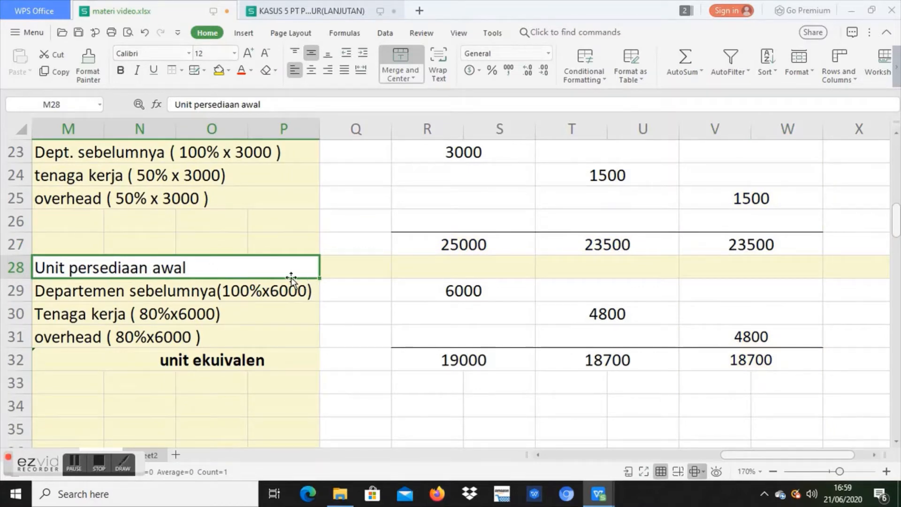
left_click(280, 287)
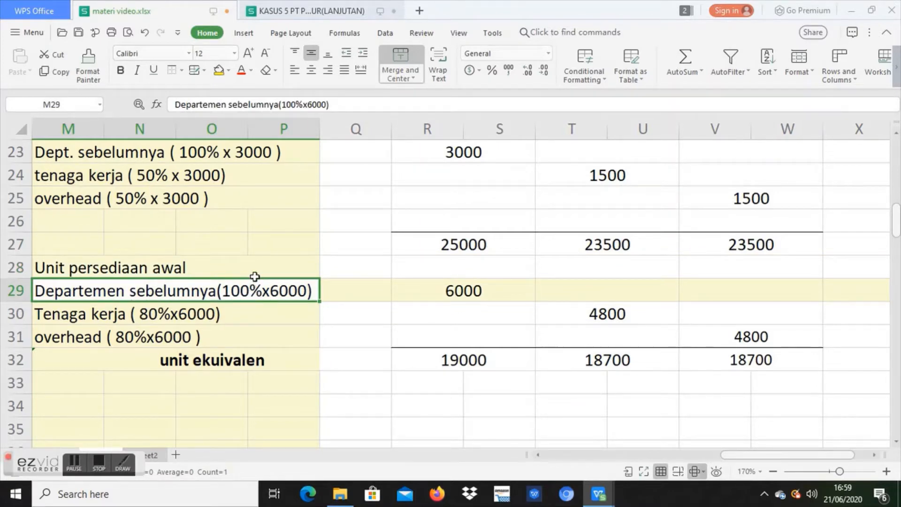
left_click(441, 288)
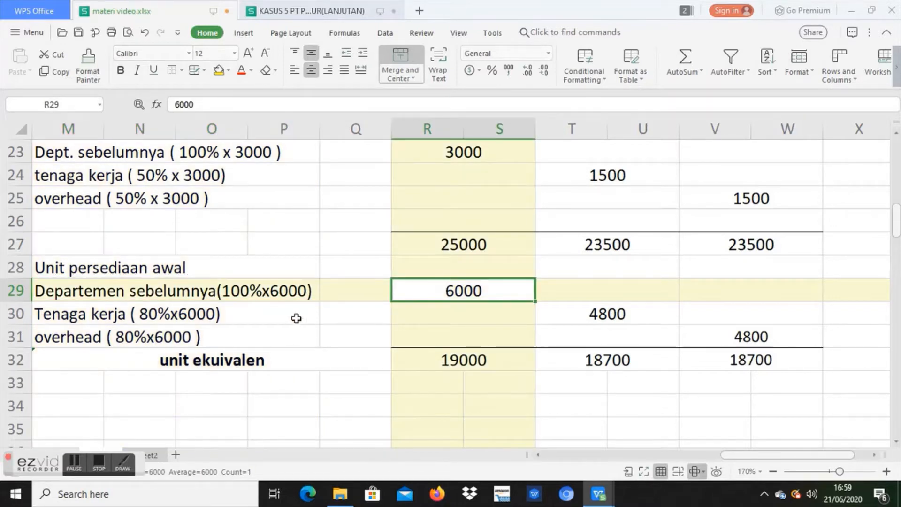
left_click(182, 324)
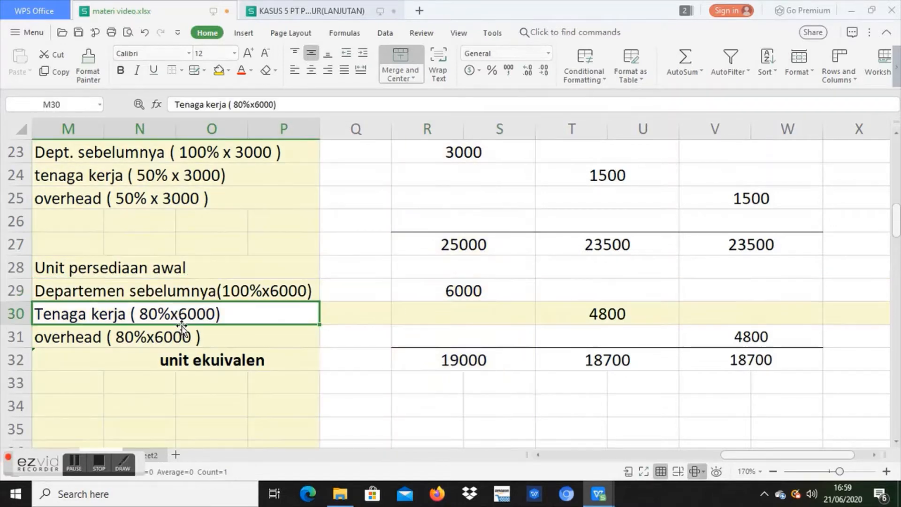
left_click(633, 316)
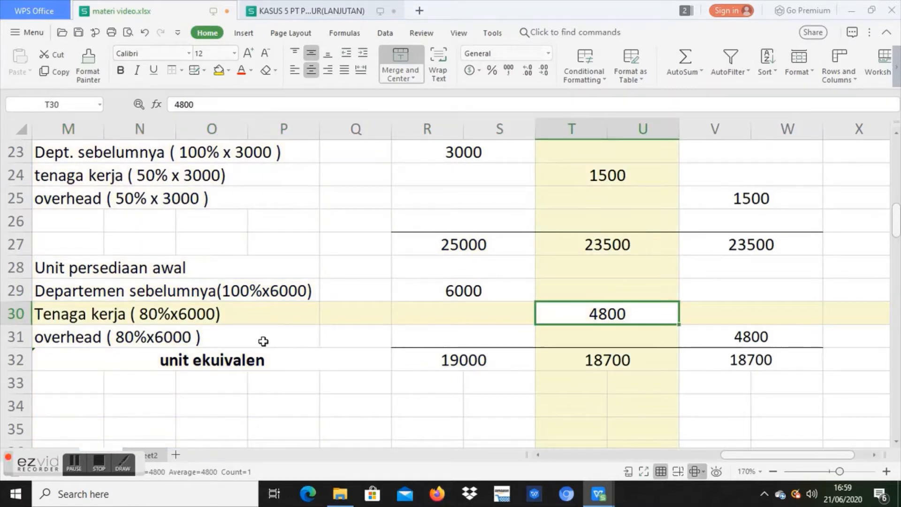
left_click(263, 341)
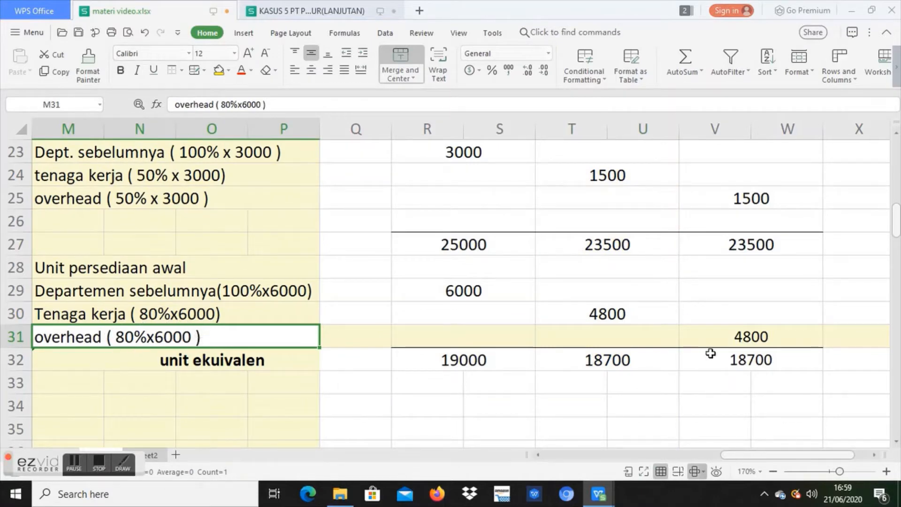
left_click(734, 338)
Step: Inspect the unit ekuivalen formulas in row 32 and compare them with the row 27 subtotals and the opening inventory units
left_click(250, 367)
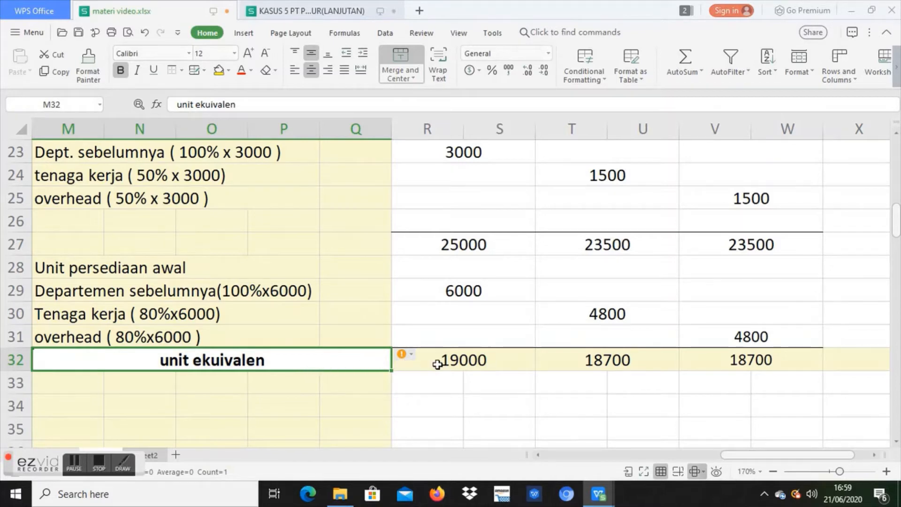
left_click(512, 363)
left_click_drag(512, 363, 681, 358)
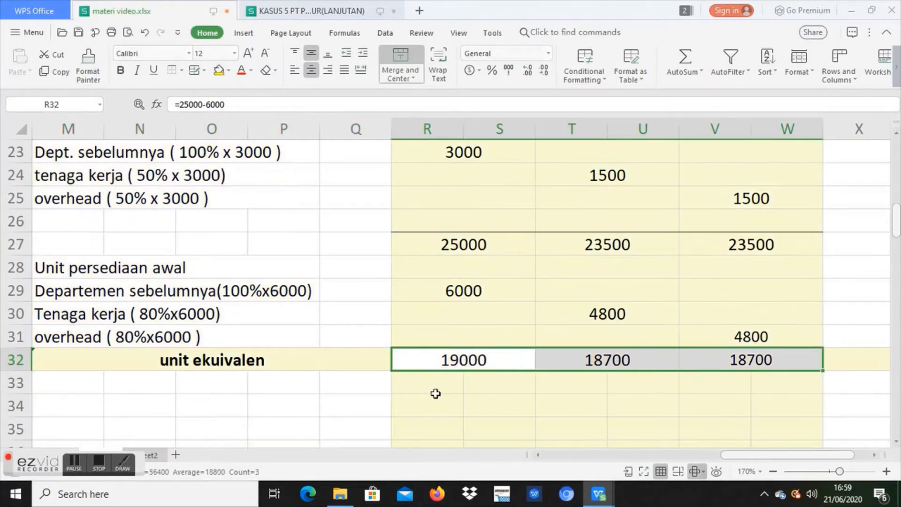
left_click(346, 370)
left_click(444, 357)
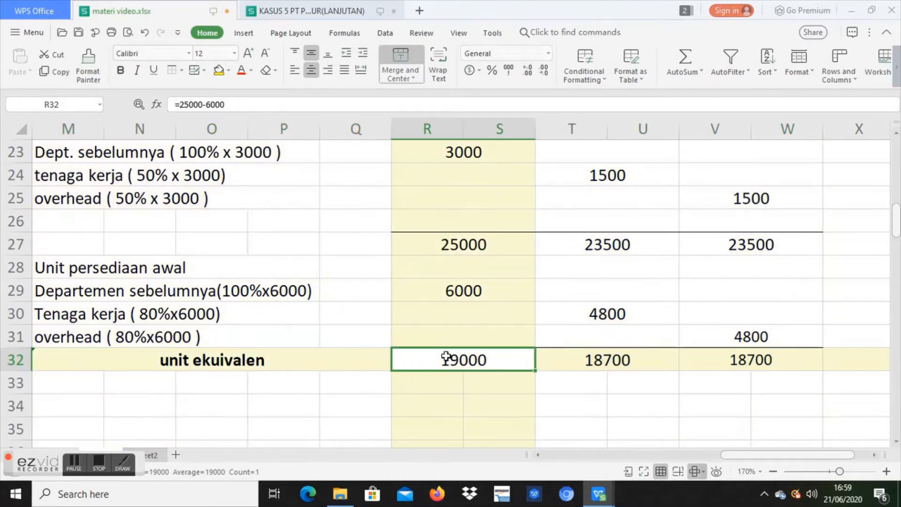
left_click(591, 366)
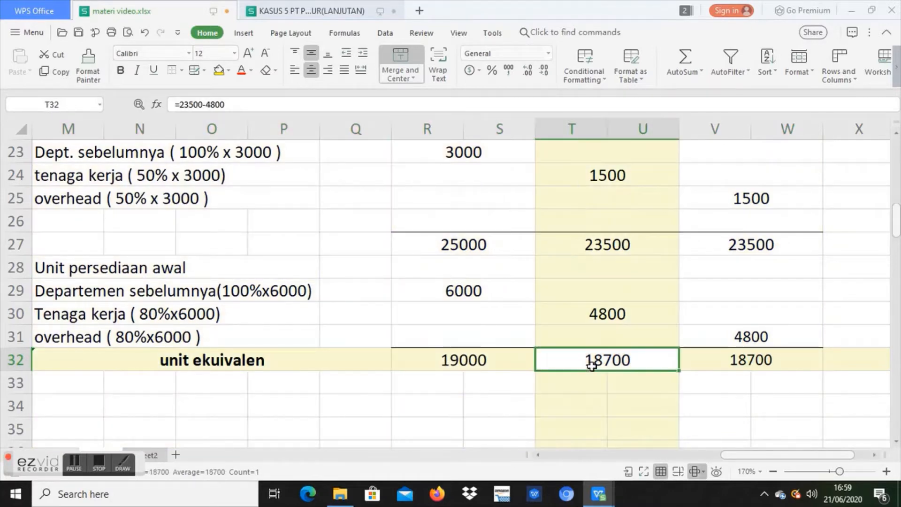
left_click(603, 242)
left_click(608, 318)
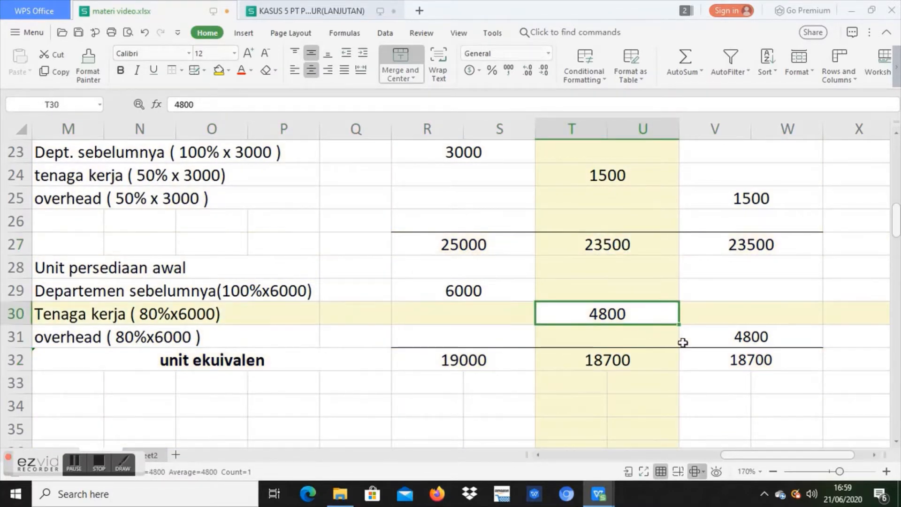
left_click(708, 366)
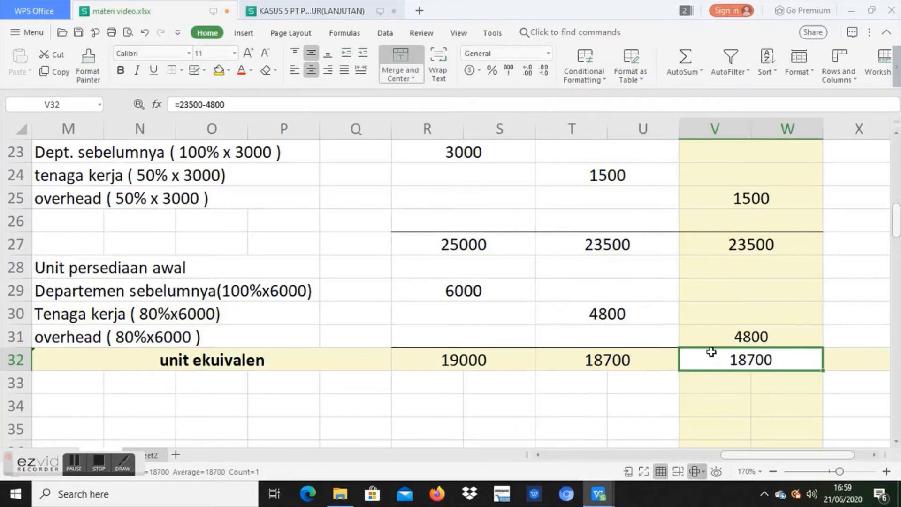
left_click(711, 245)
left_click(749, 340)
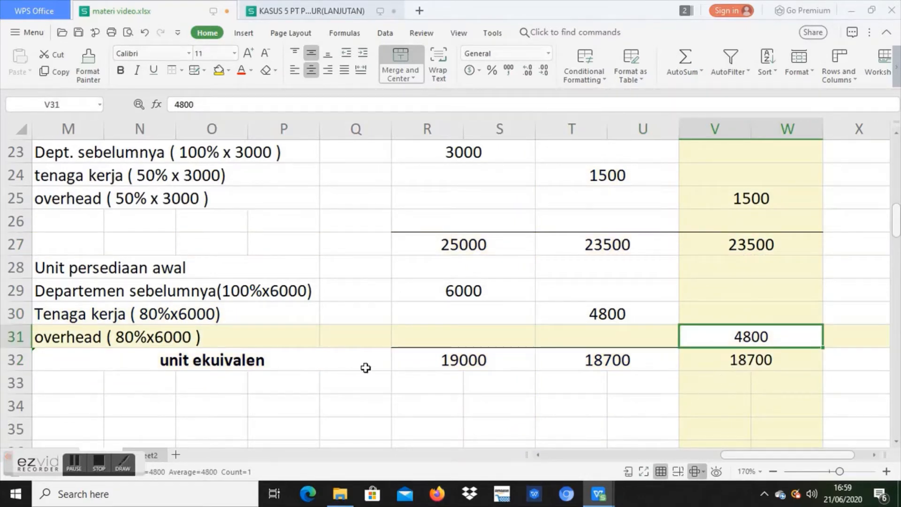
Step: Highlight the whole unit ekuivalen row and recheck the overhead result against its subtotal and opening inventory units
left_click(389, 360)
left_click_drag(392, 360, 701, 360)
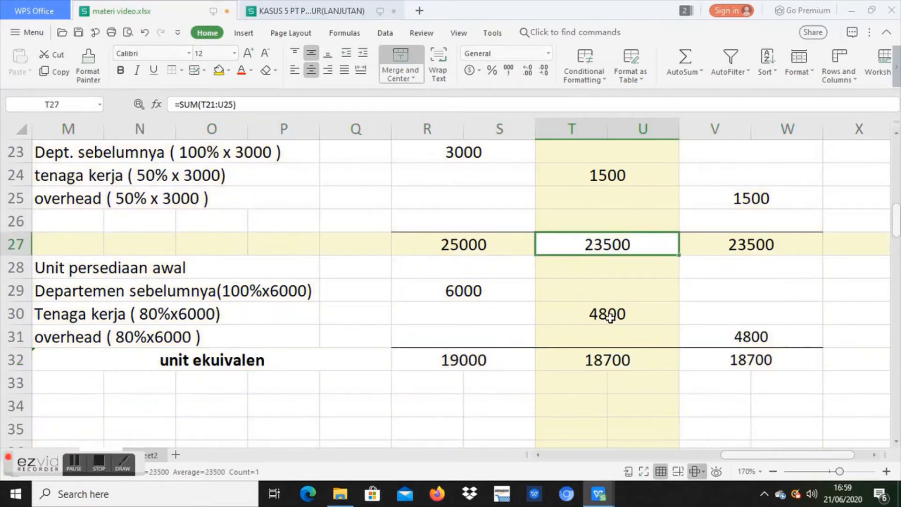
left_click(609, 318)
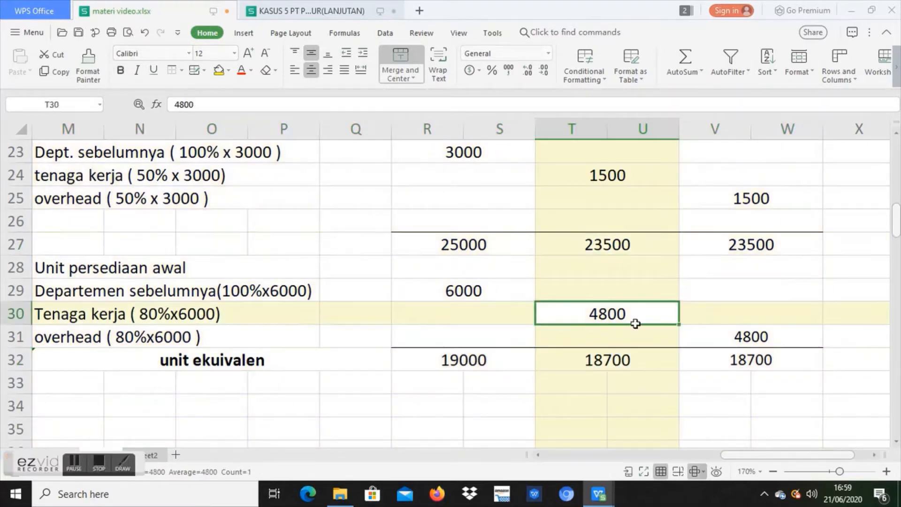
left_click(701, 359)
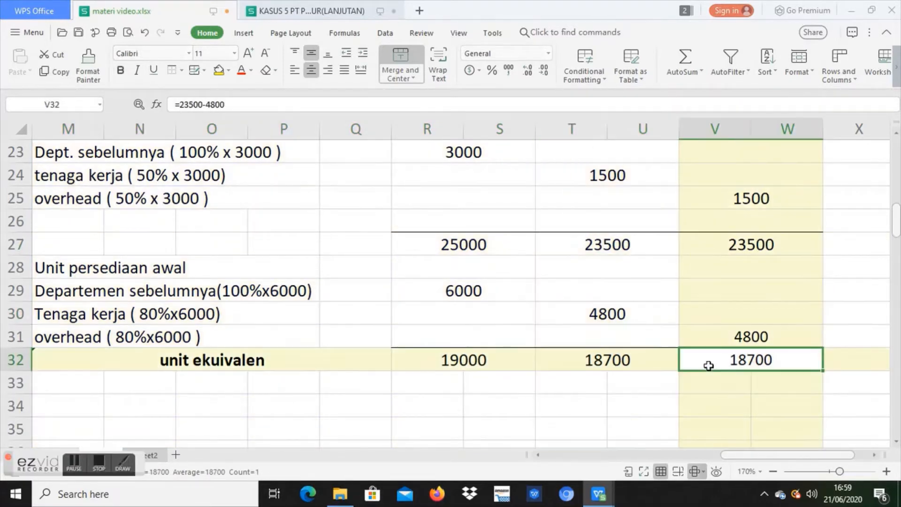
left_click(708, 245)
left_click(747, 336)
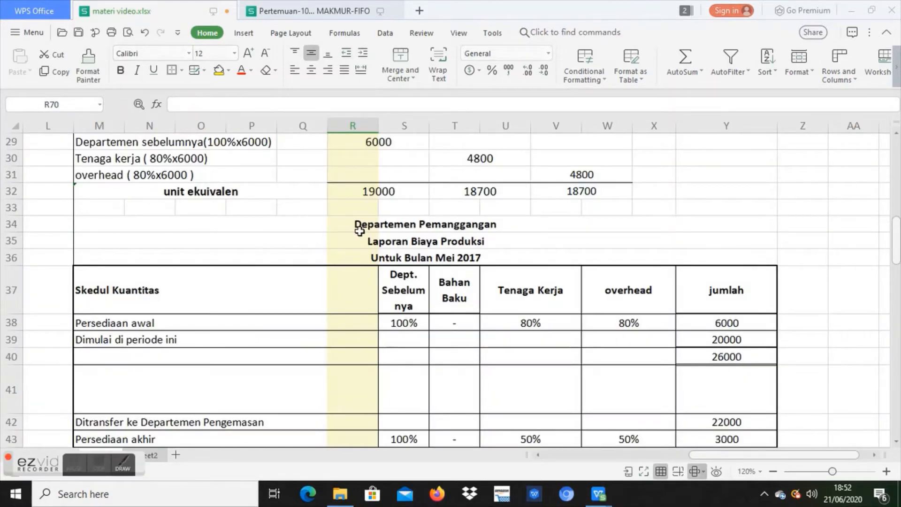
Step: Review the unit ekuivalen row and the Laporan Biaya Produksi heading of the production cost report beneath it
left_click(195, 197)
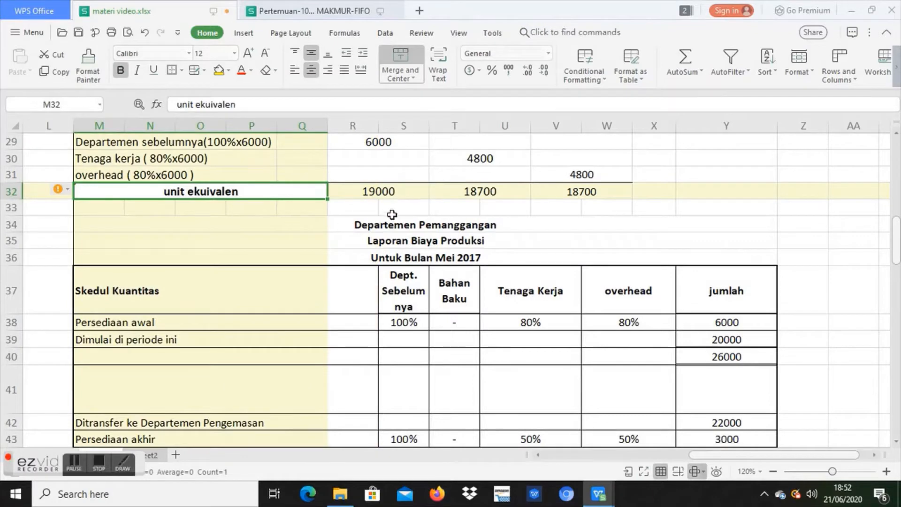
left_click_drag(402, 193, 581, 202)
left_click(578, 242)
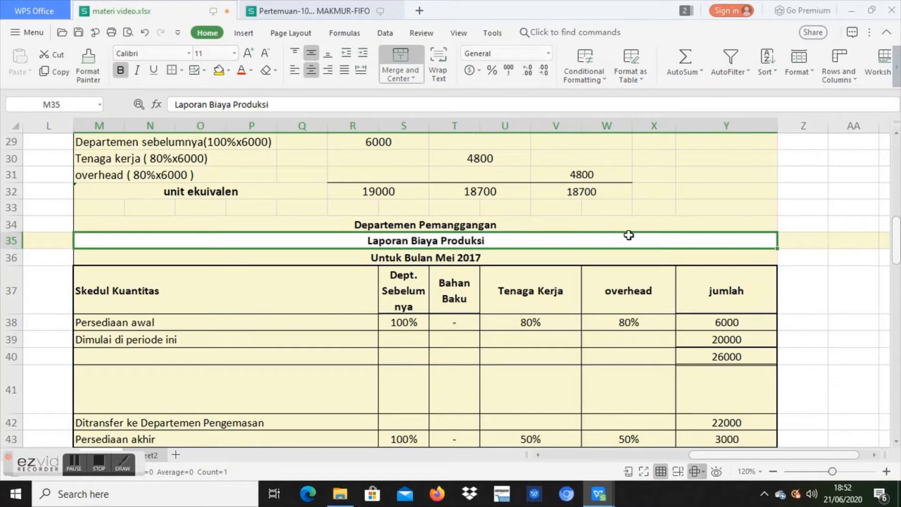
scroll(898, 254, "down", 2)
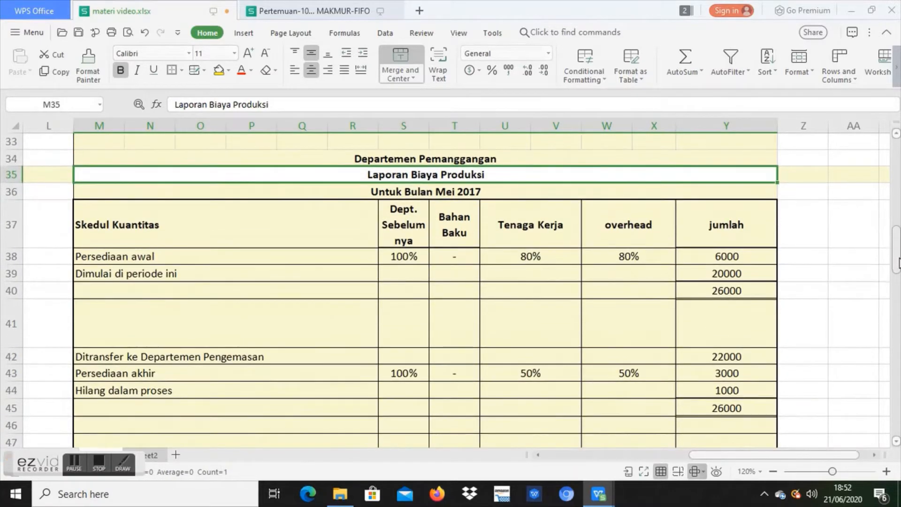
Step: Examine the Skedul Kuantitas rows from Persediaan awal to Hilang dalam proses, including the completion percentages of Persediaan akhir
left_click(311, 255)
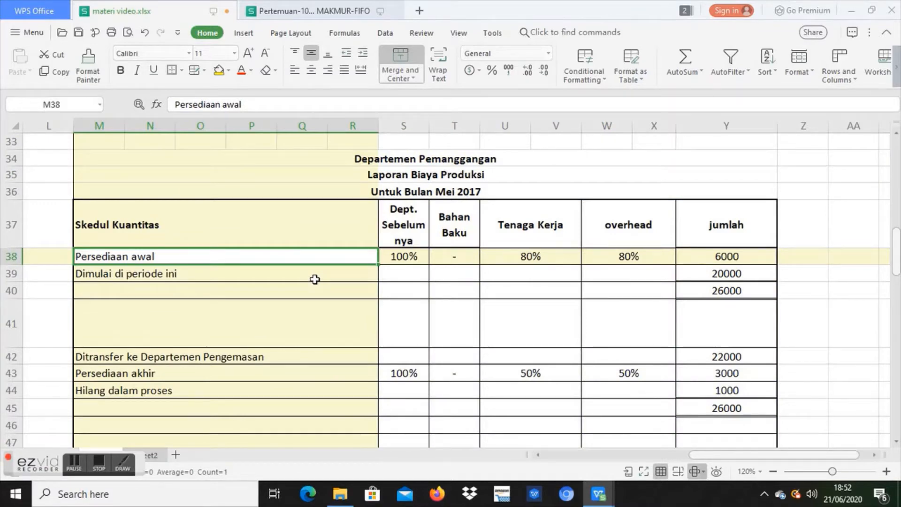
left_click(314, 276)
key("Up")
left_click(314, 276)
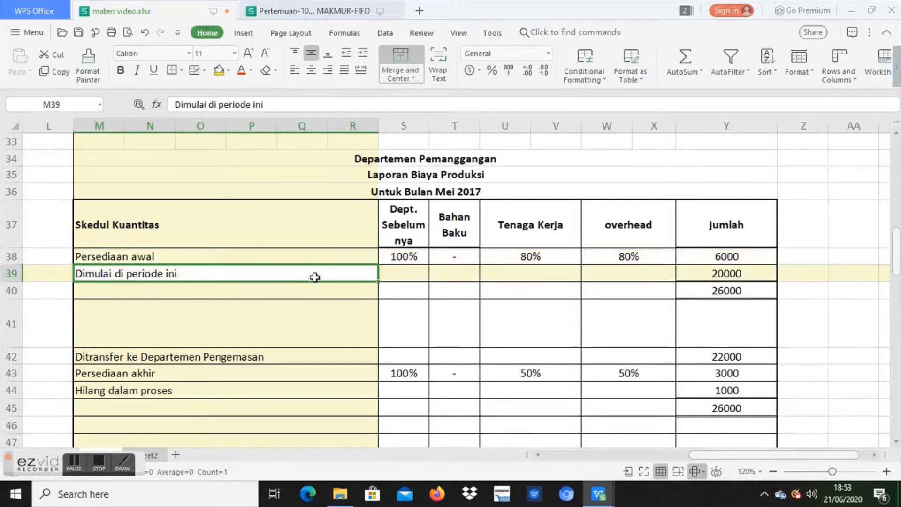
left_click(309, 356)
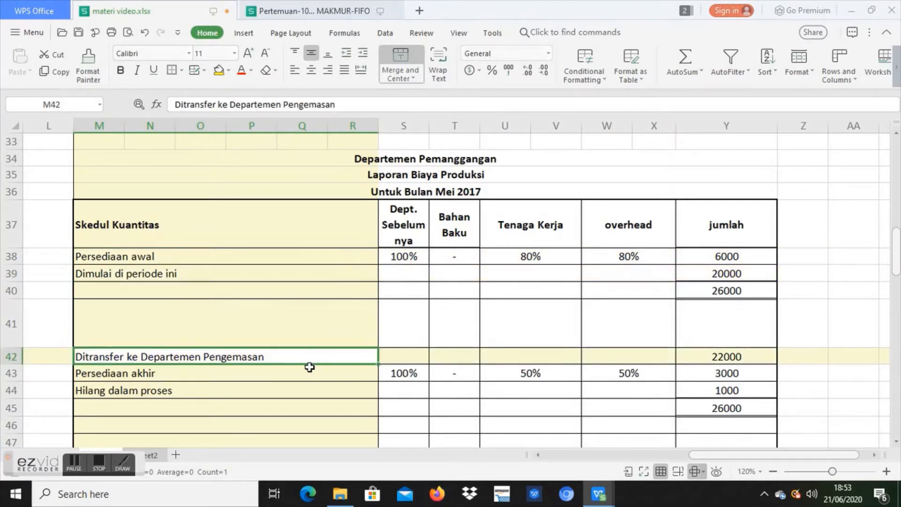
left_click(309, 372)
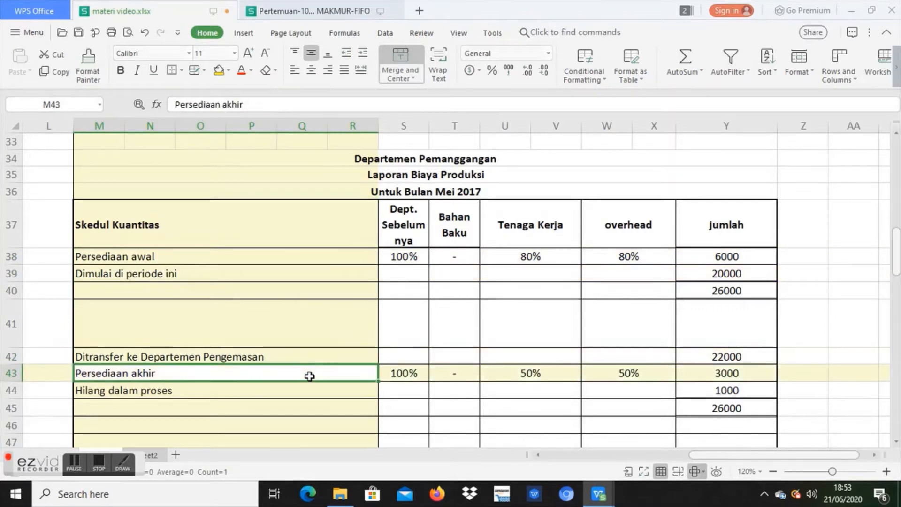
left_click(309, 387)
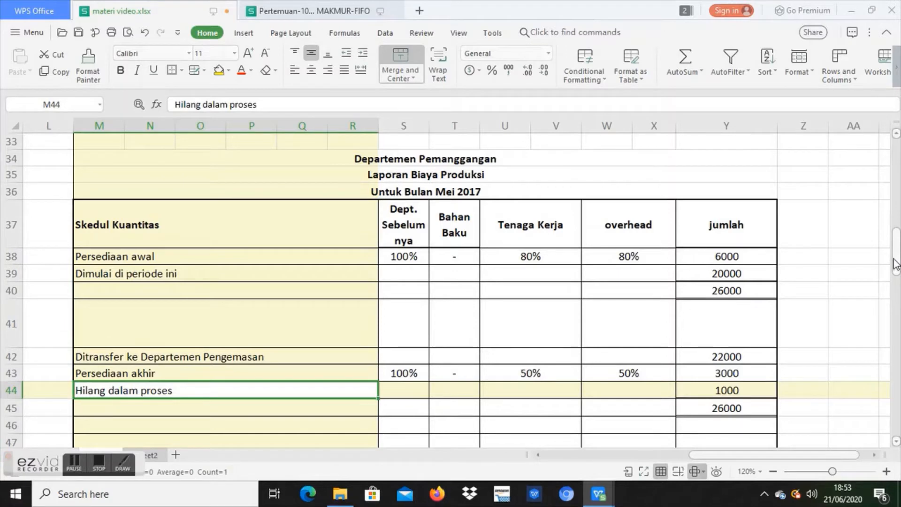
left_click_drag(895, 264, 895, 276)
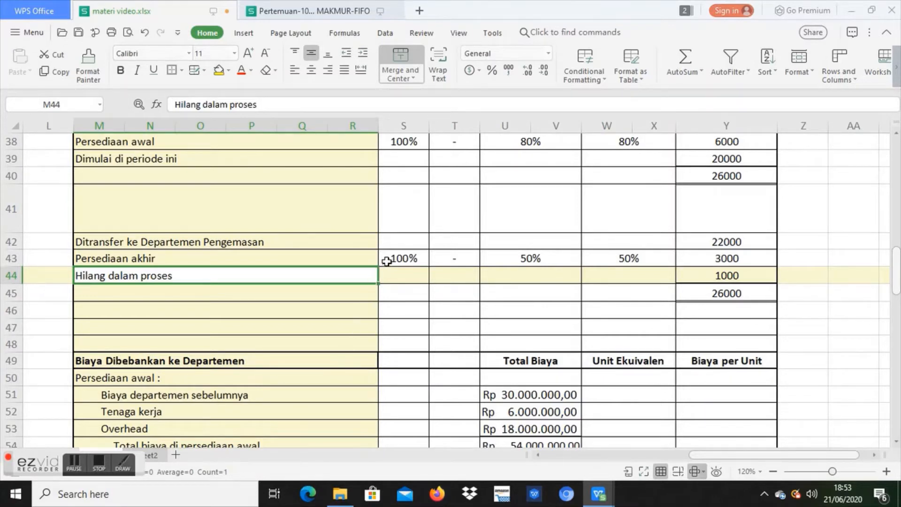
left_click(399, 261)
left_click_drag(400, 261, 526, 261)
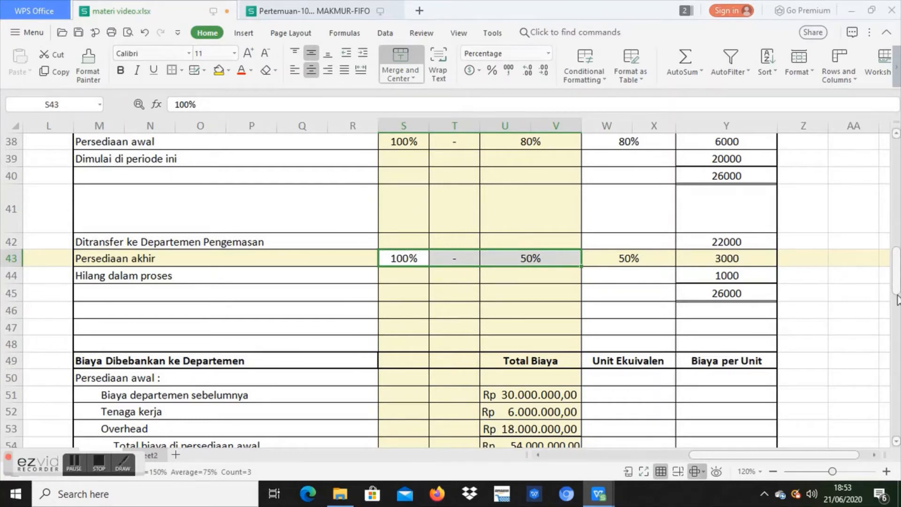
Step: Examine the Persediaan awal costs under Biaya Dibebankan ke Departemen, from Biaya departemen sebelumnya to Total biaya di persediaan awal
left_click_drag(896, 284, 896, 307)
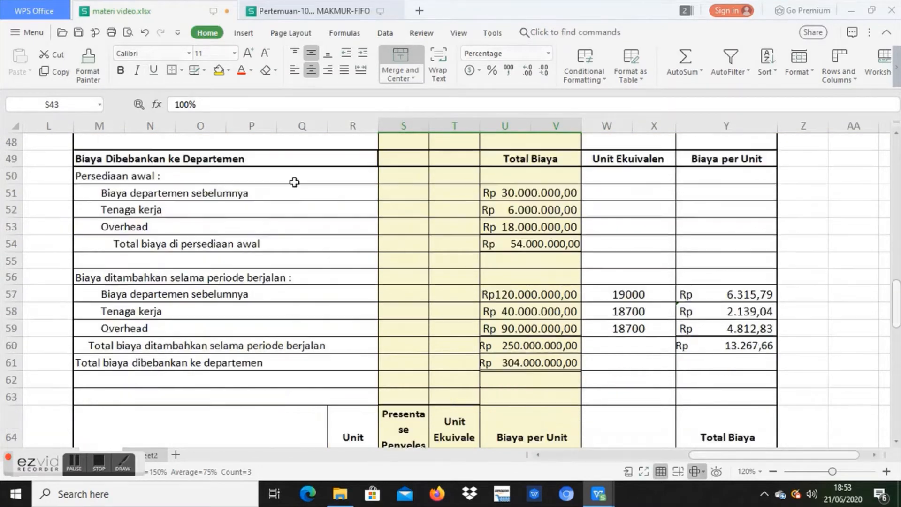
left_click(293, 179)
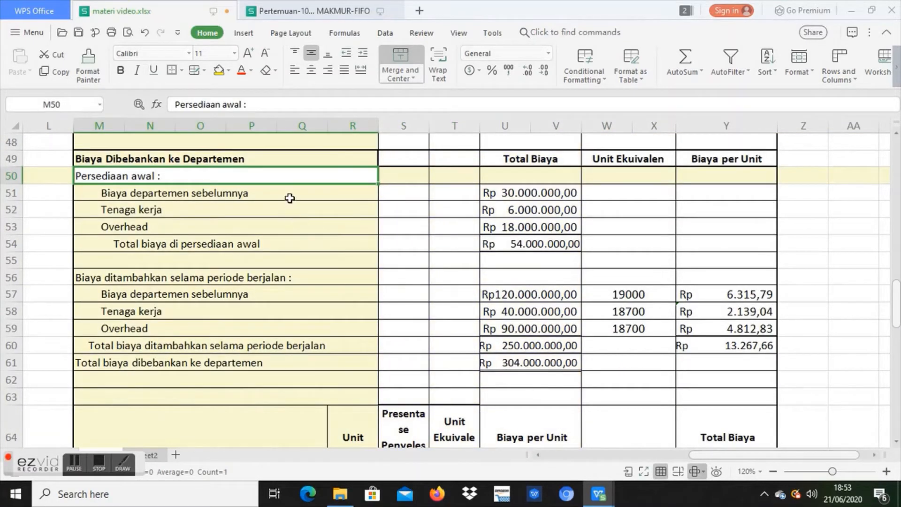
left_click(290, 198)
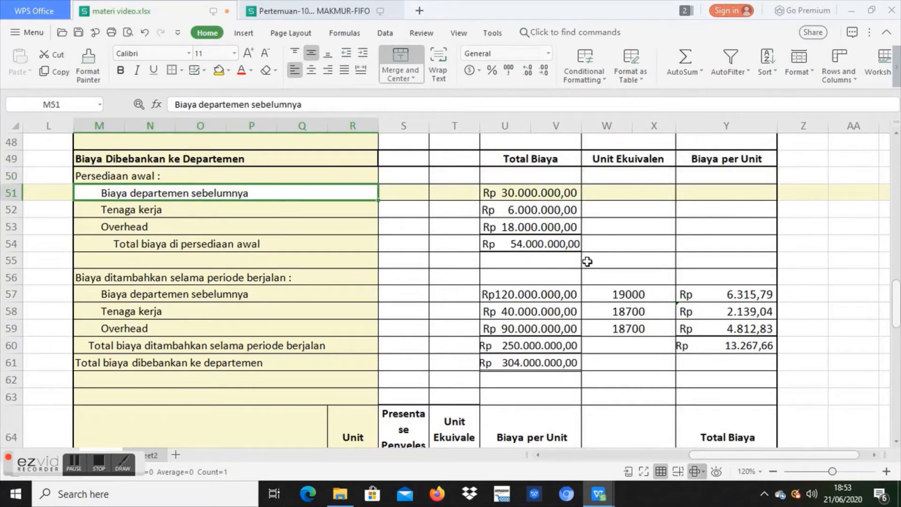
left_click(576, 197)
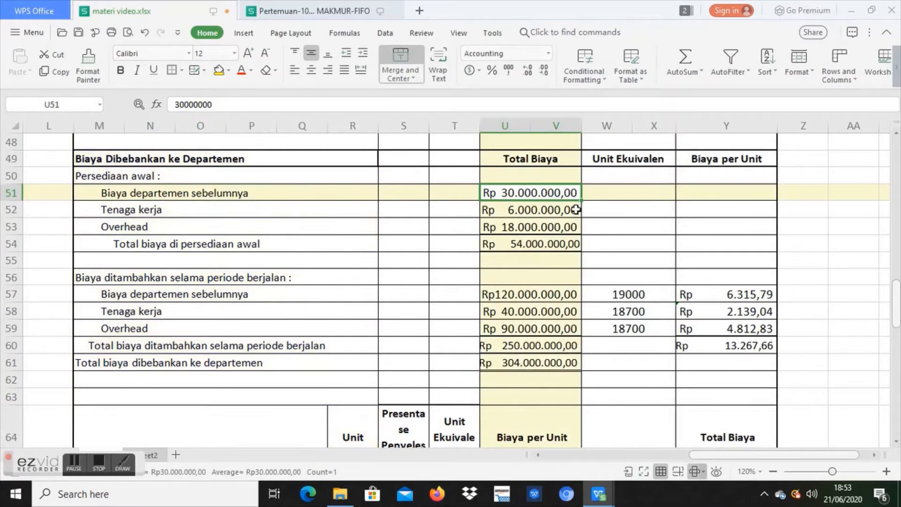
left_click(575, 214)
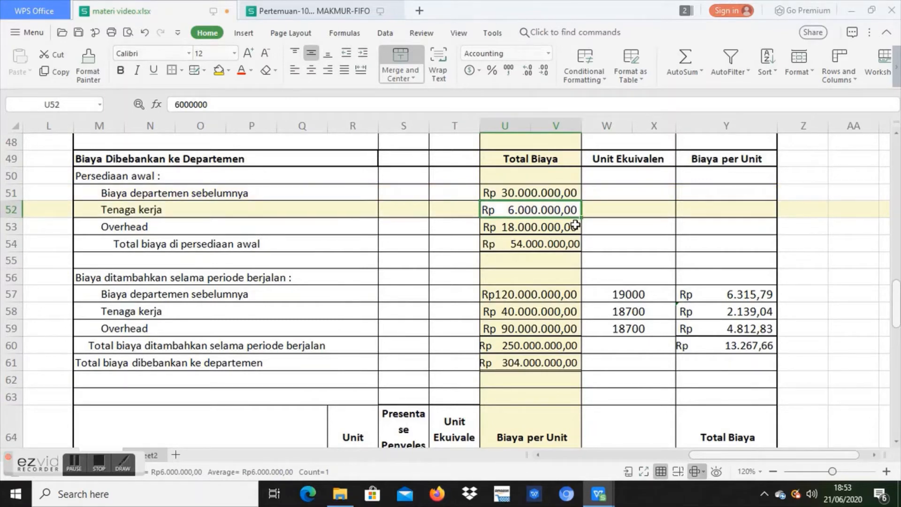
left_click(574, 226)
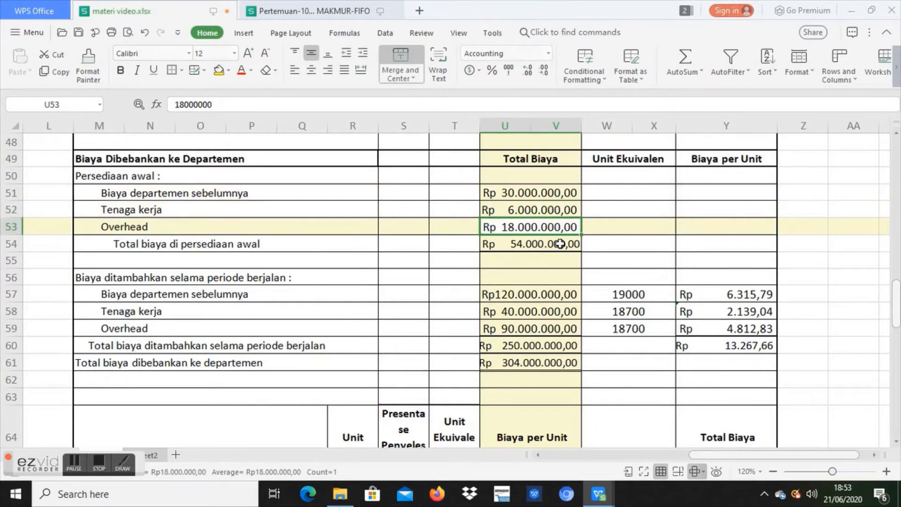
left_click(560, 243)
Step: Review the Total Biaya amounts added during the current period, from Biaya departemen sebelumnya to their total in row 60
left_click(550, 294)
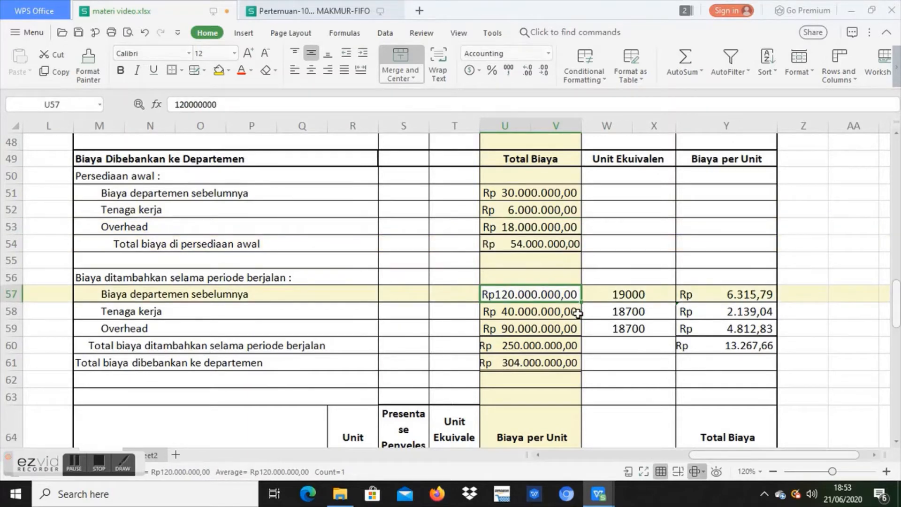
left_click(577, 313)
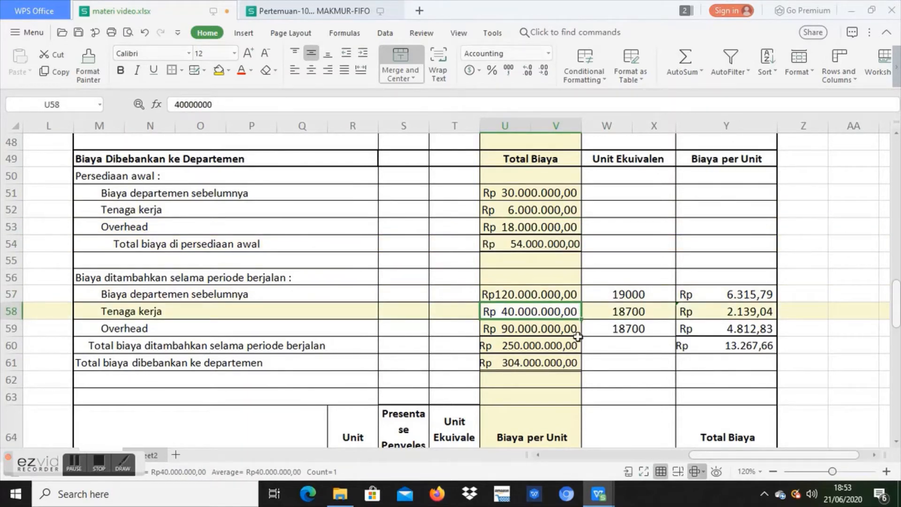
left_click(569, 325)
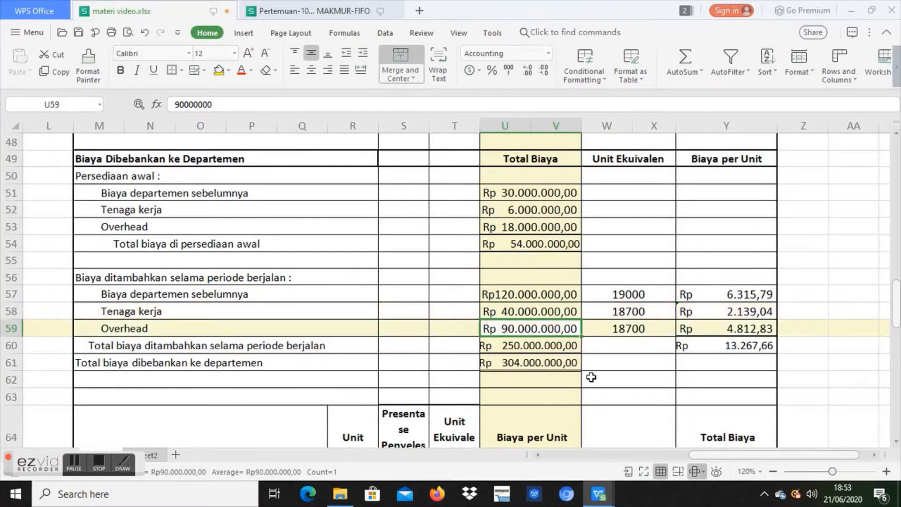
left_click(545, 349)
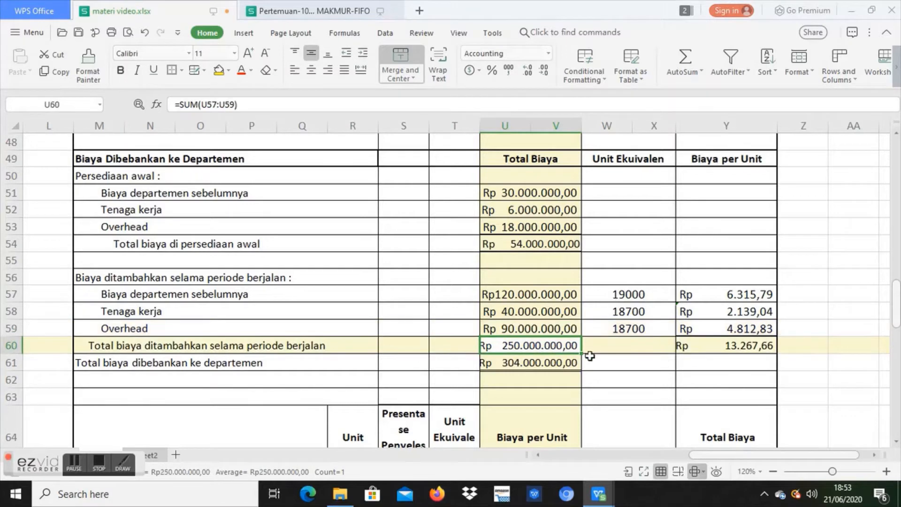
Step: Make the Total biaya dibebankan ke departemen label in row 61 bold and check its total formula
left_click(267, 364)
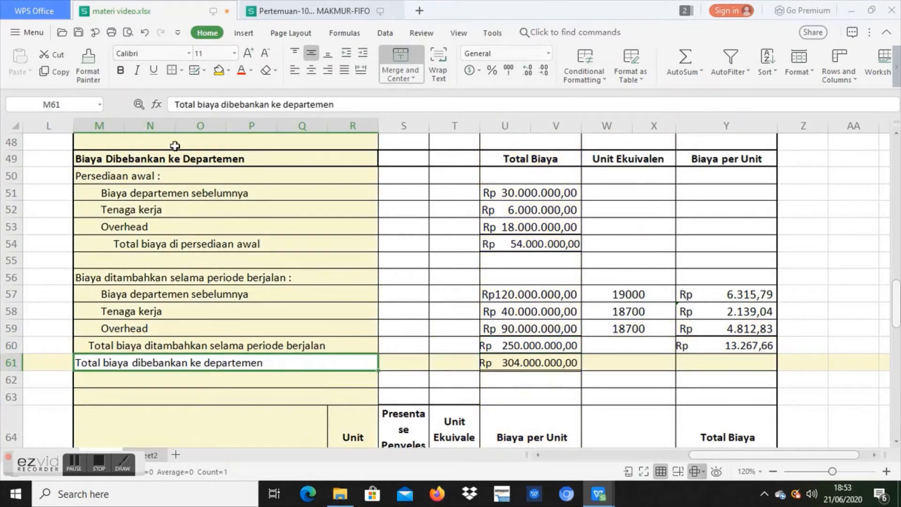
key("ctrl+b")
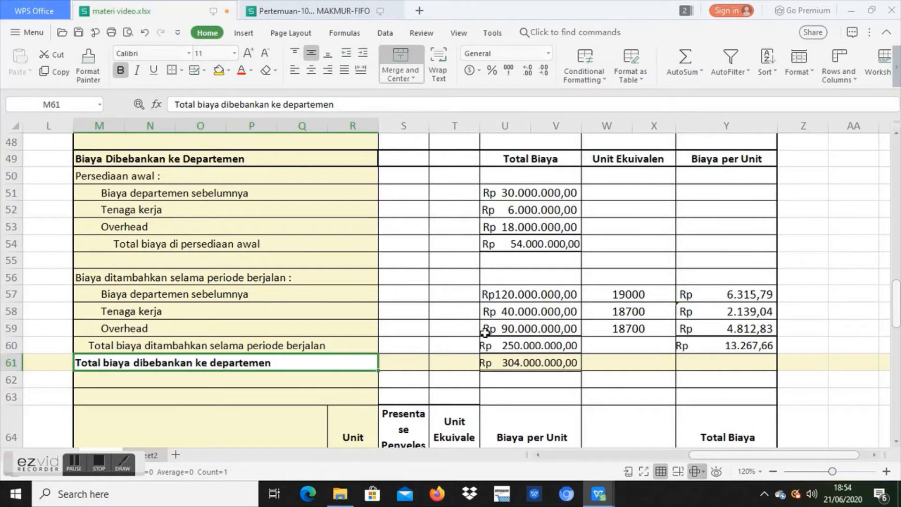
left_click(502, 359)
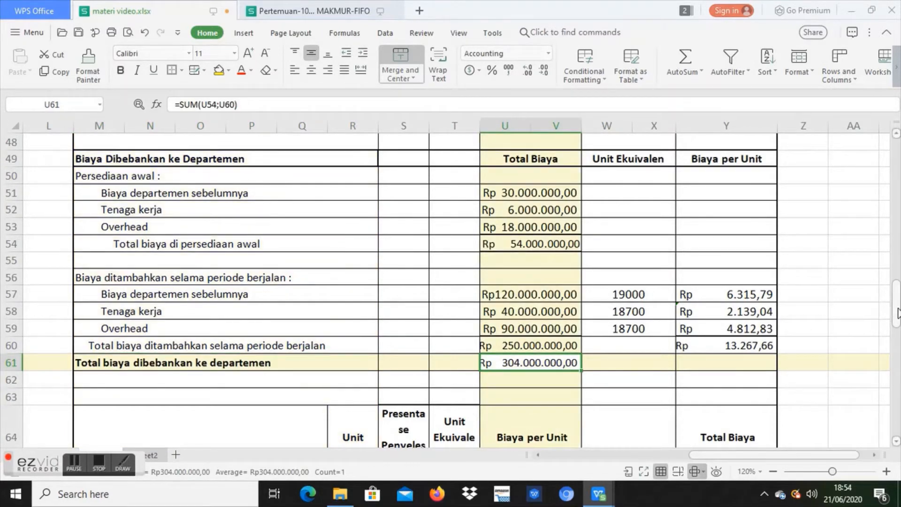
Step: Compare the Unit Ekuivalen entries in rows 57 to 59 with the unit ekuivalen results in row 32
left_click_drag(896, 314, 897, 322)
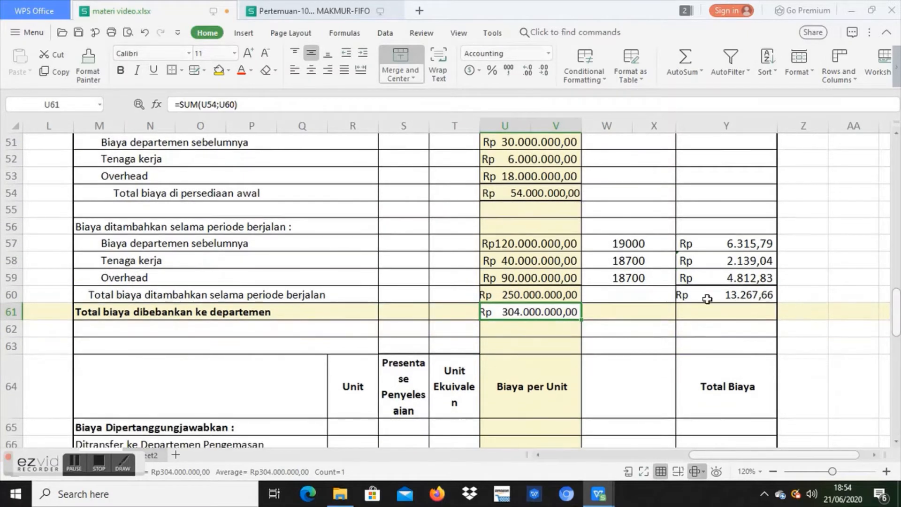
left_click(639, 247)
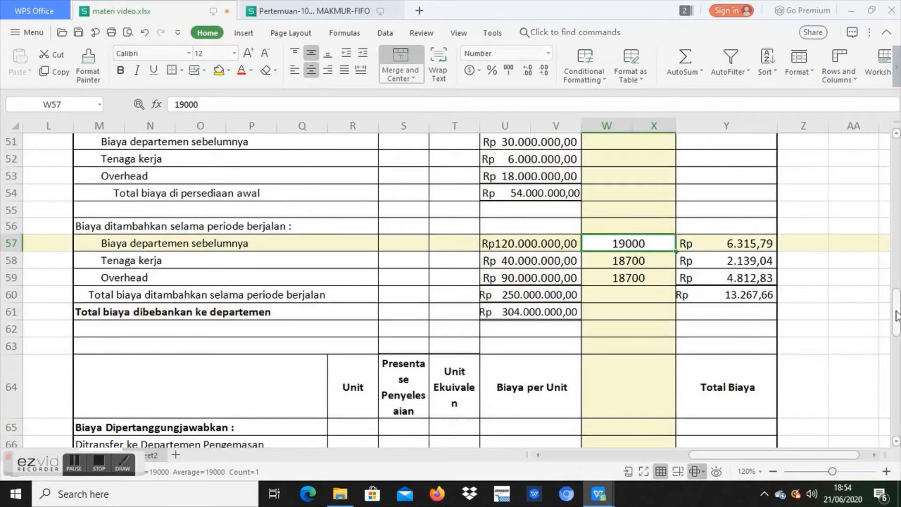
left_click_drag(896, 315, 896, 240)
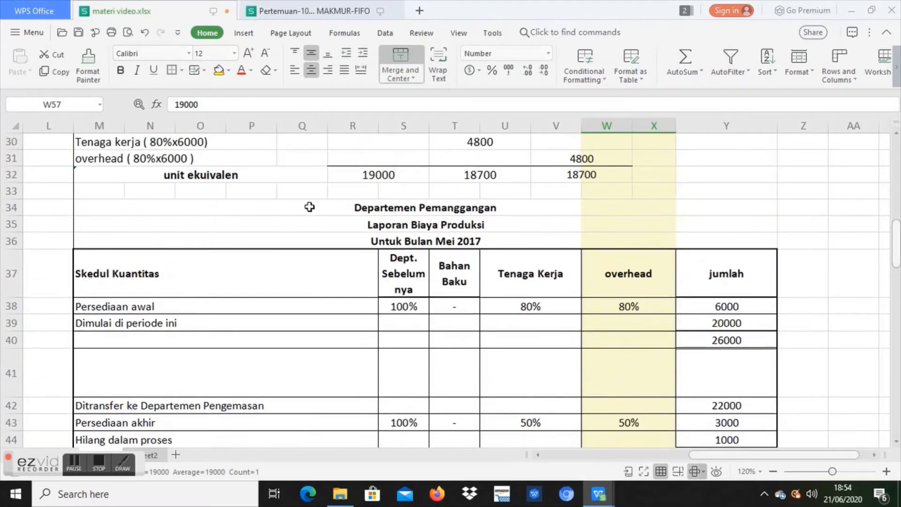
left_click_drag(337, 178, 480, 175)
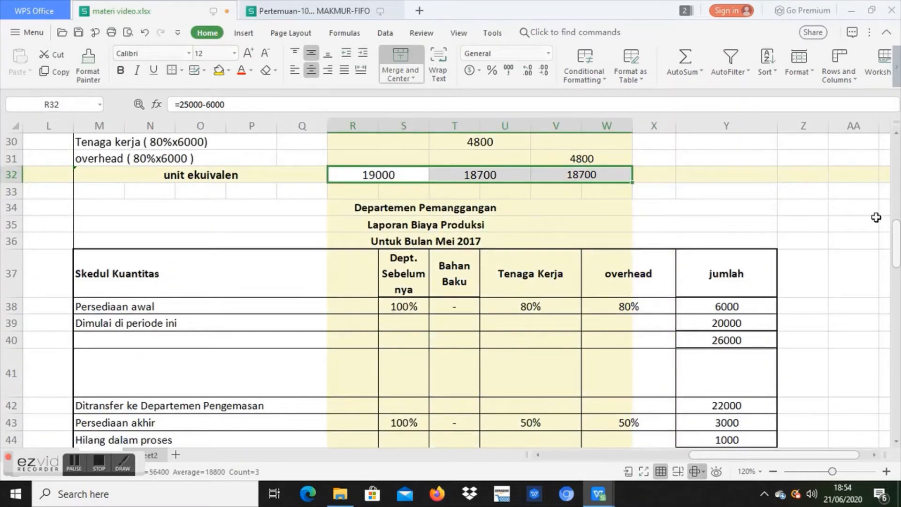
left_click_drag(896, 251, 886, 310)
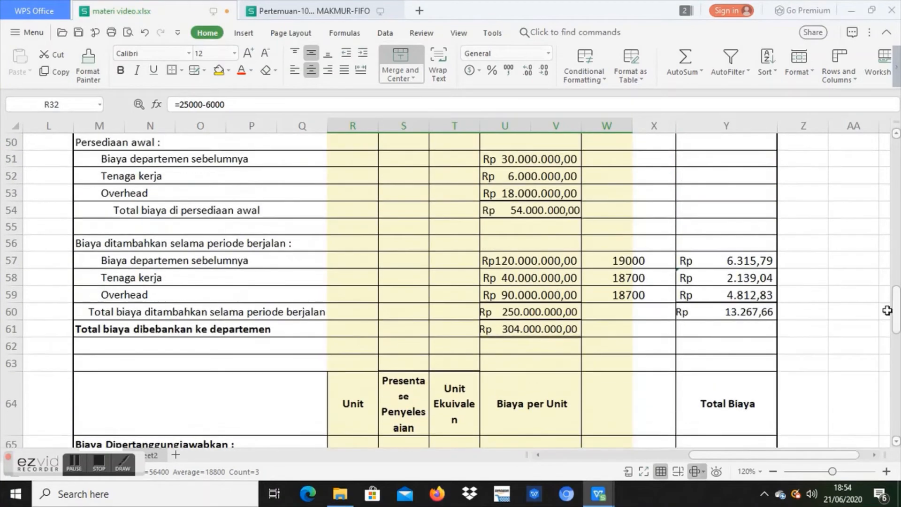
left_click(646, 280)
left_click(647, 295)
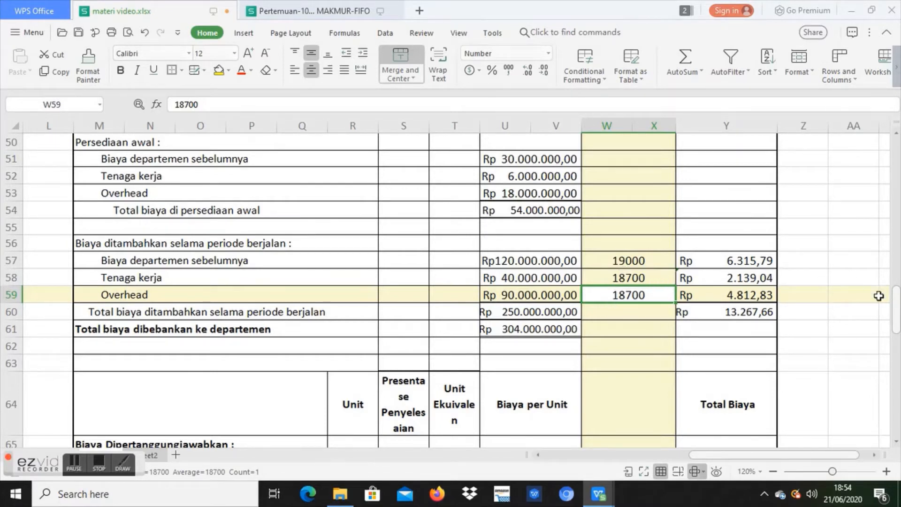
Step: Review how the Biaya per Unit column relates to the Total Biaya and Unit Ekuivalen columns of the cost table
scroll(896, 312, "up", 2)
left_click(733, 229)
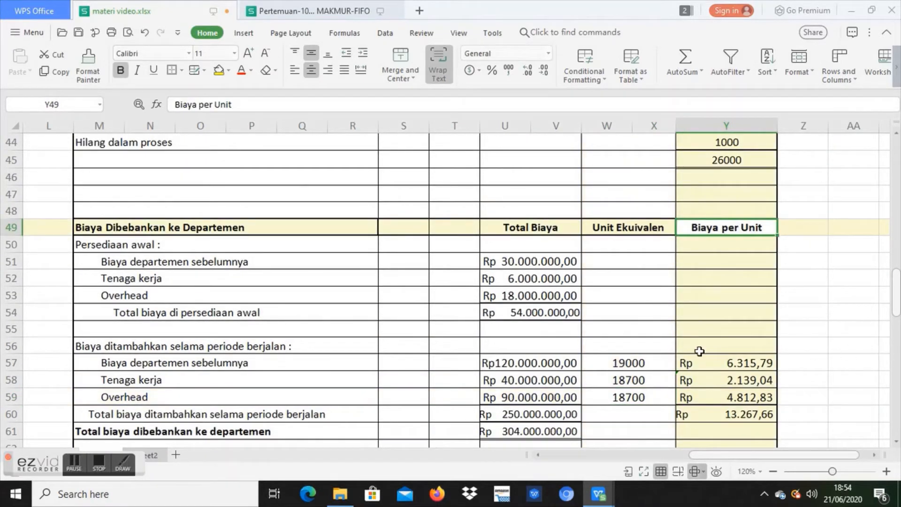
left_click(545, 263)
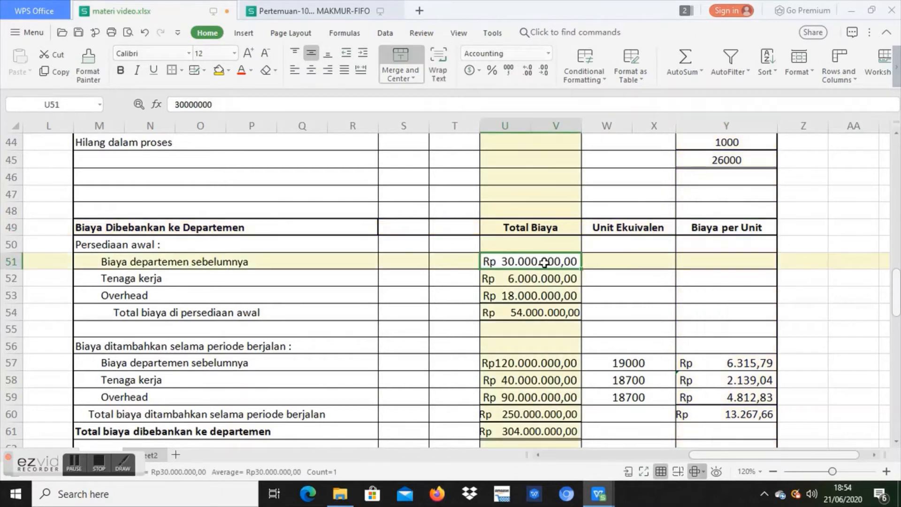
left_click(547, 366)
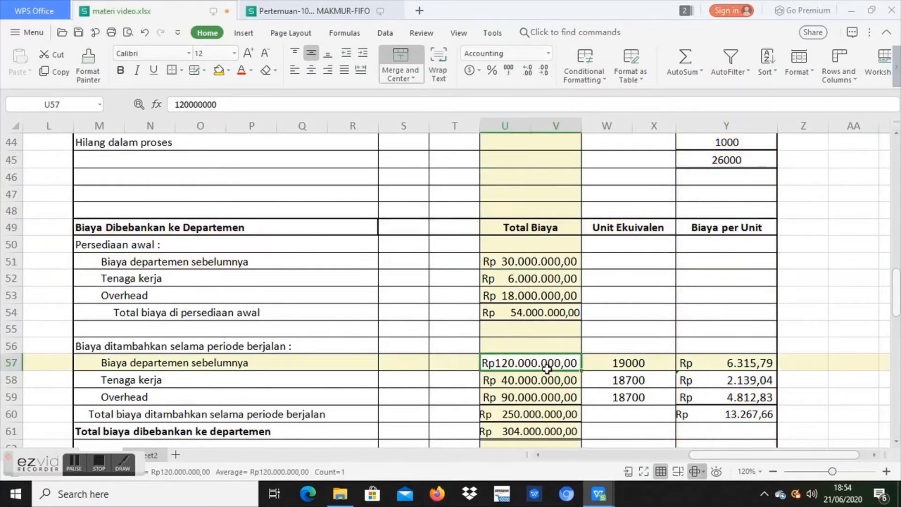
left_click(610, 228)
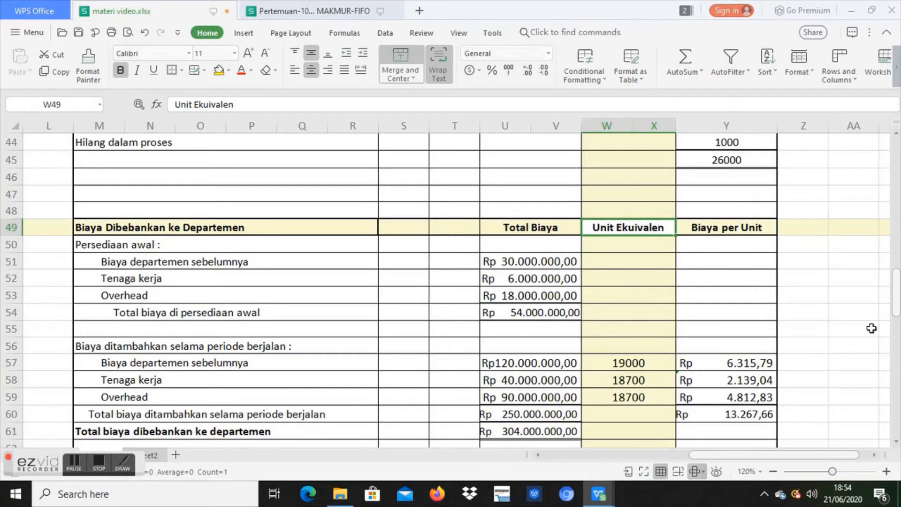
left_click(821, 318)
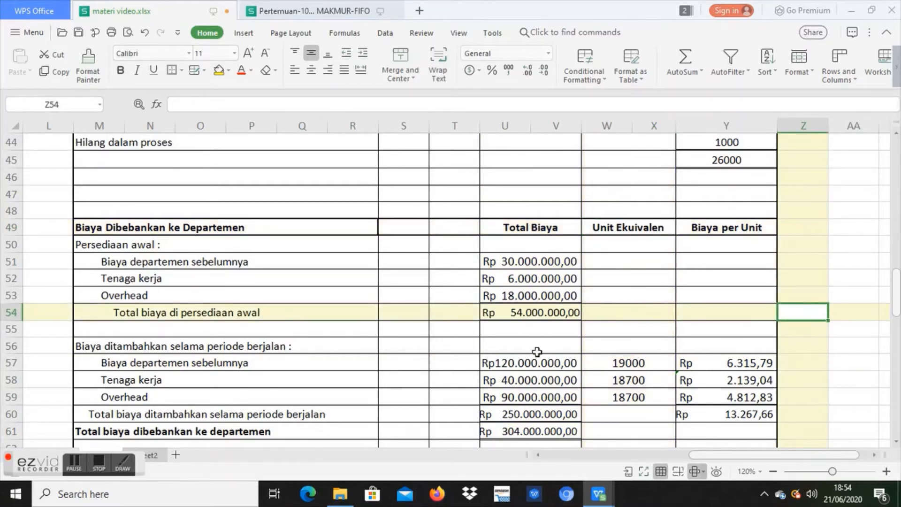
Step: Trace the current-period Biaya departemen sebelumnya cost per unit from its total cost and equivalent units in row 57
left_click(334, 353)
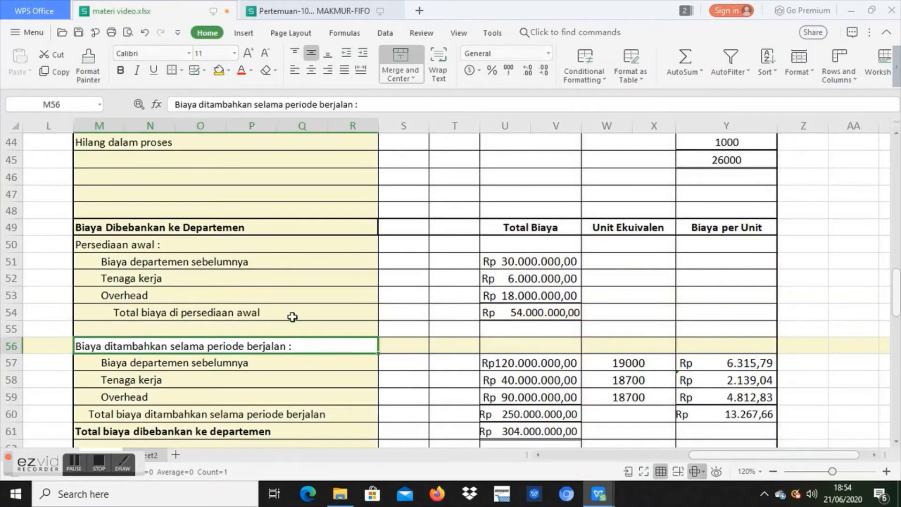
left_click(304, 369)
left_click(527, 366)
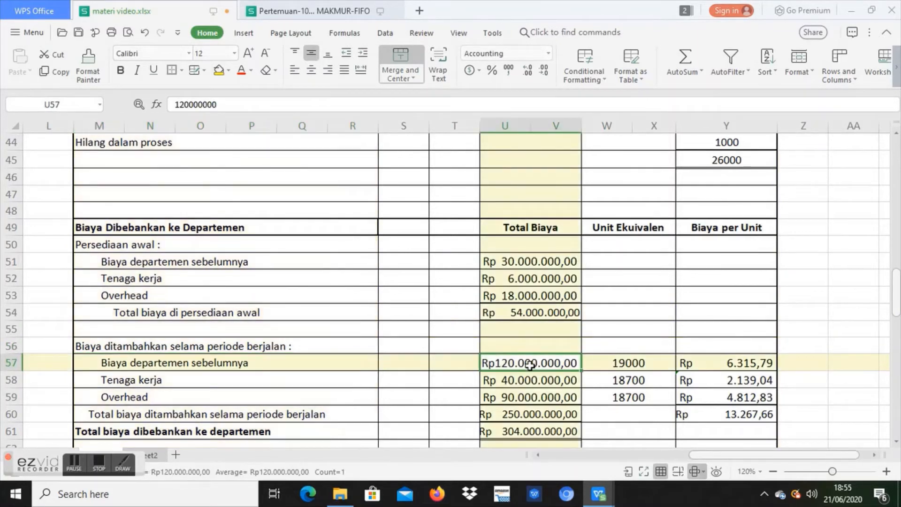
left_click(649, 364)
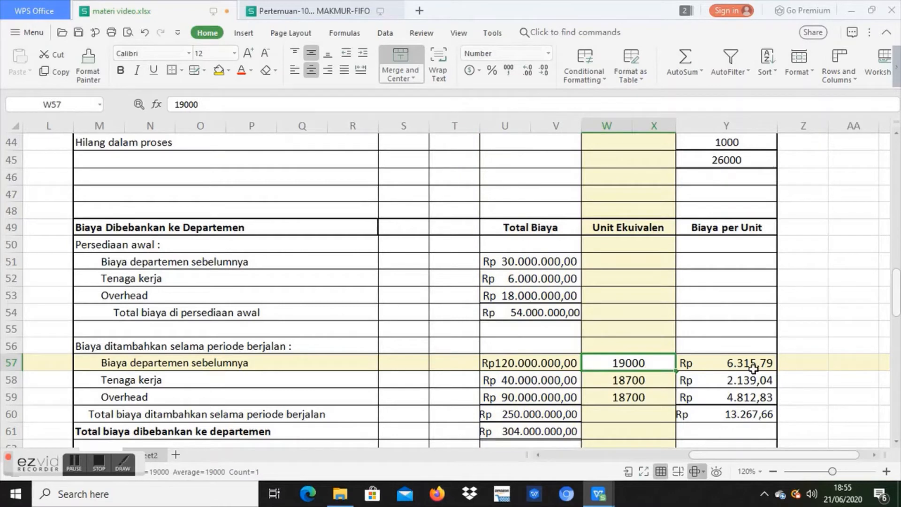
left_click(772, 368)
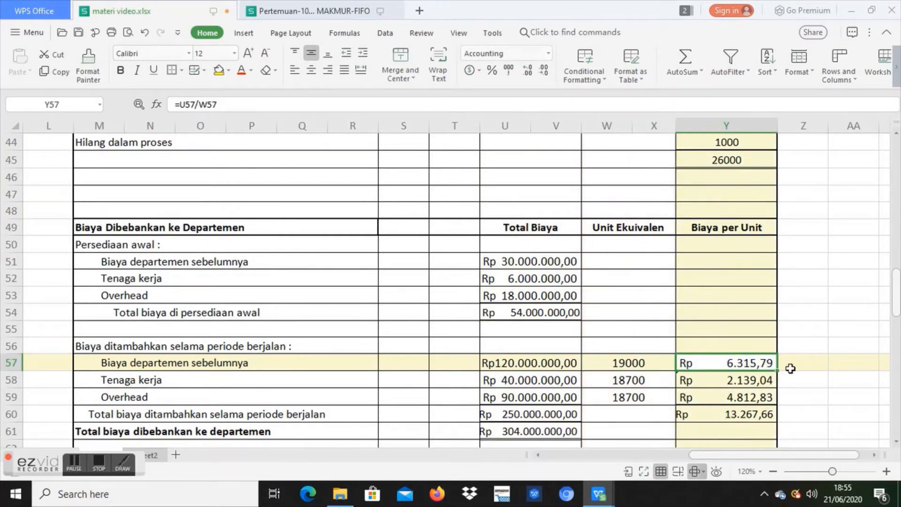
Step: Trace the current-period Tenaga kerja cost per unit from its total cost and equivalent units in row 58
left_click(367, 387)
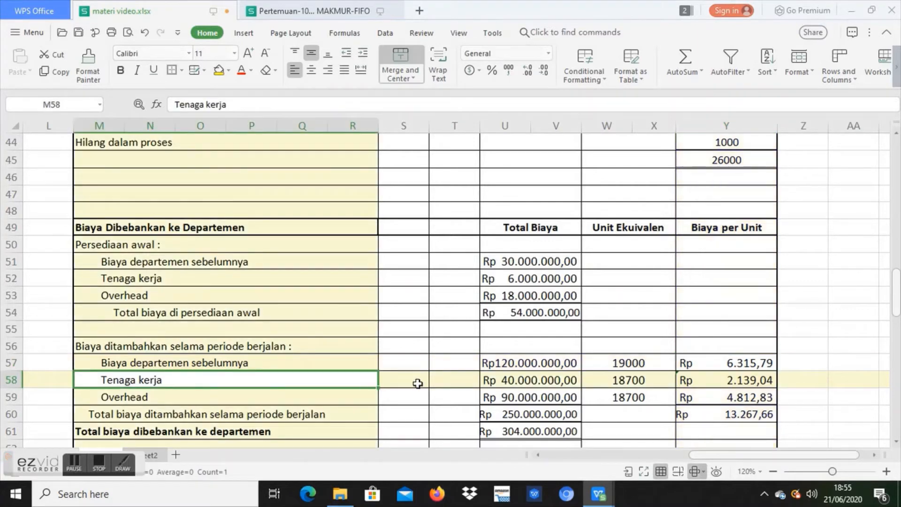
left_click(575, 381)
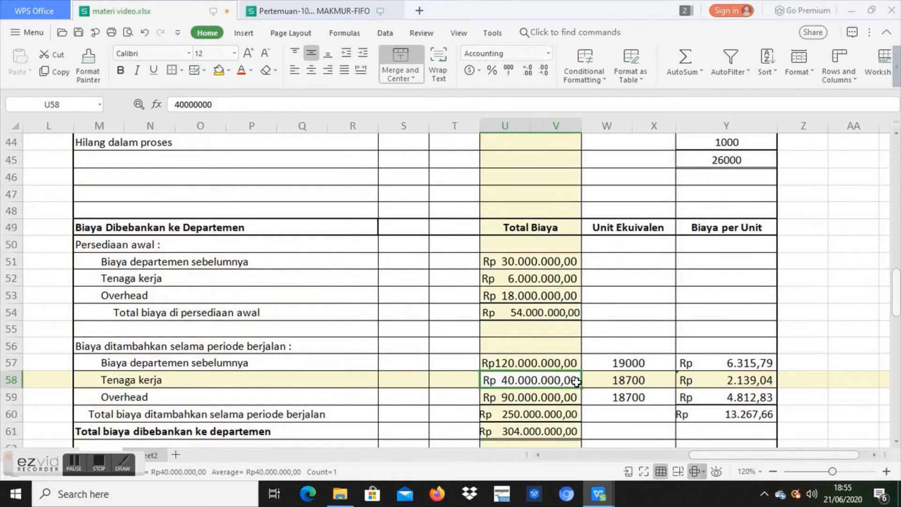
left_click(669, 385)
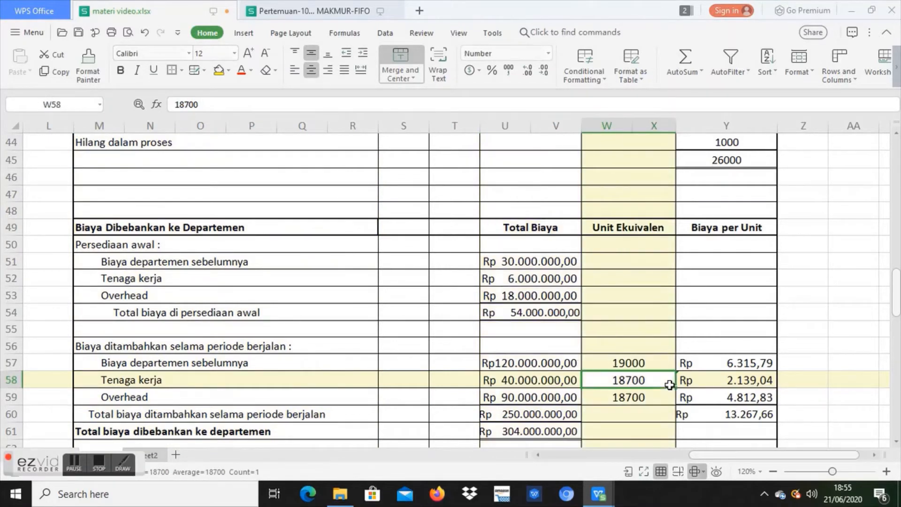
left_click(780, 383)
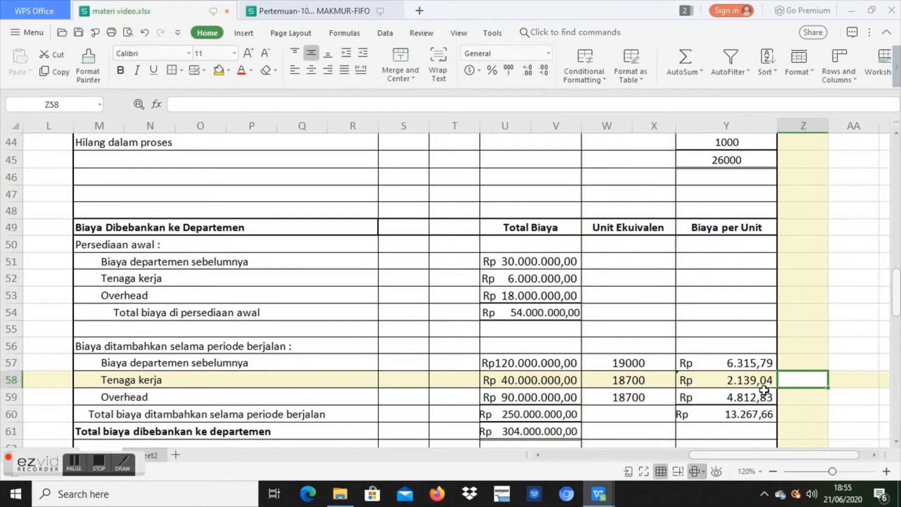
left_click(765, 395)
left_click(763, 379)
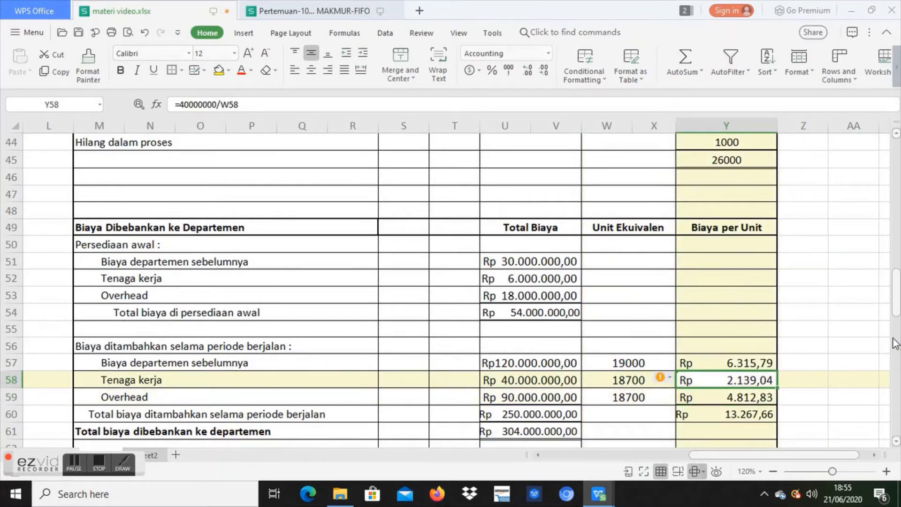
Step: Trace the current-period Overhead cost per unit in row 59 and check how the column is totalled in row 60
left_click(567, 397)
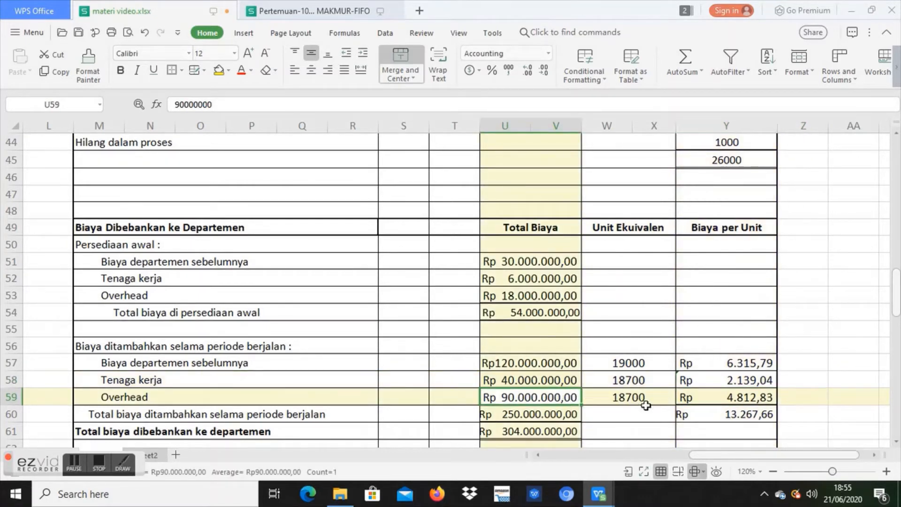
left_click(658, 406)
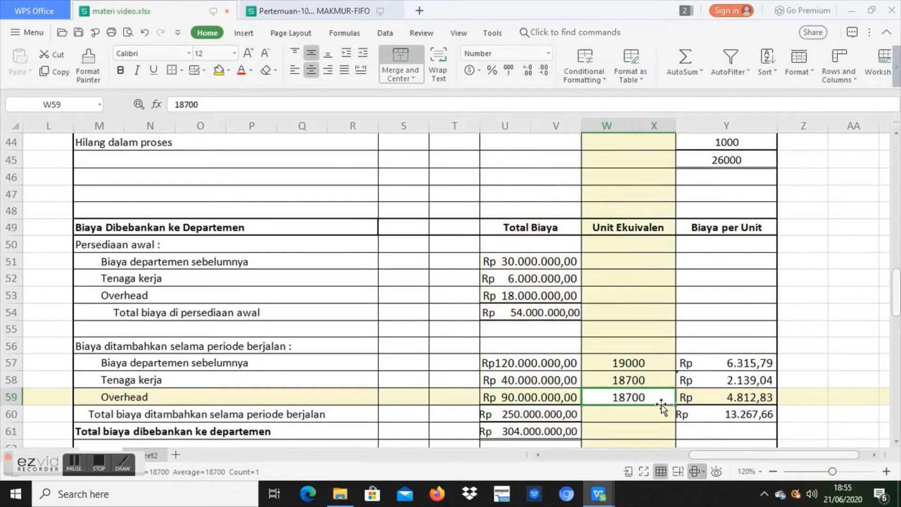
left_click(714, 401)
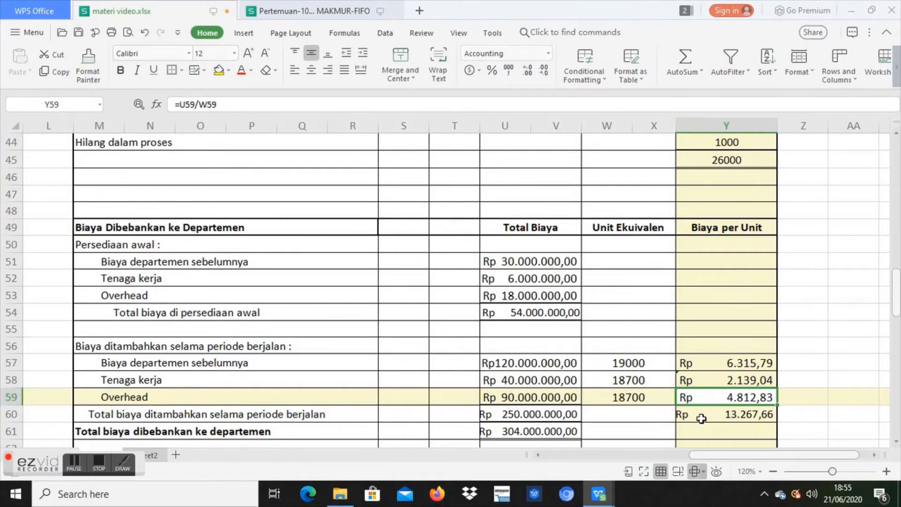
left_click(702, 418)
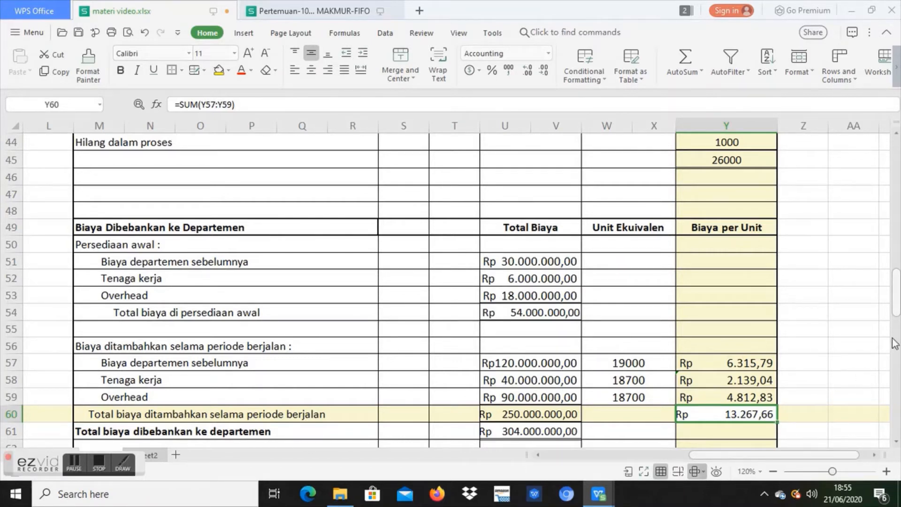
Step: Review the Biaya ditambahkan selama periode berjalan section in relation to the Unit Ekuivalen column of the cost table
left_click_drag(897, 310, 897, 318)
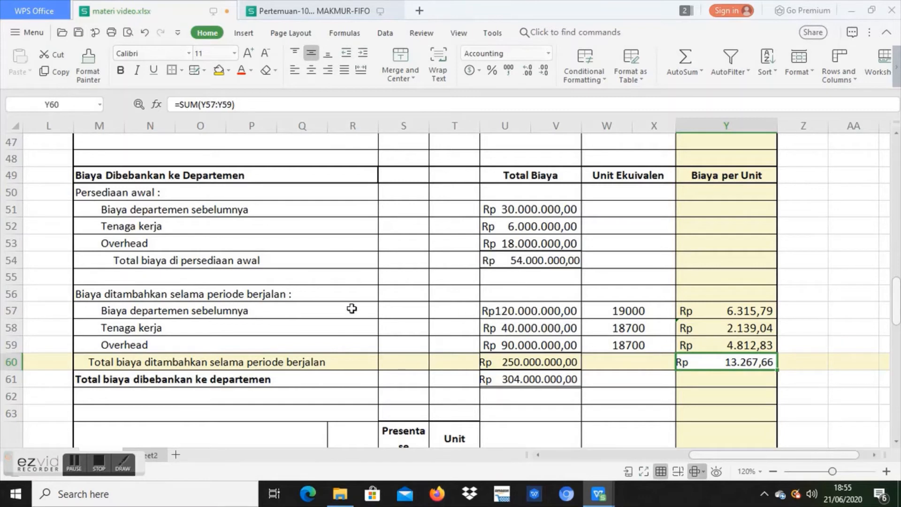
left_click(345, 294)
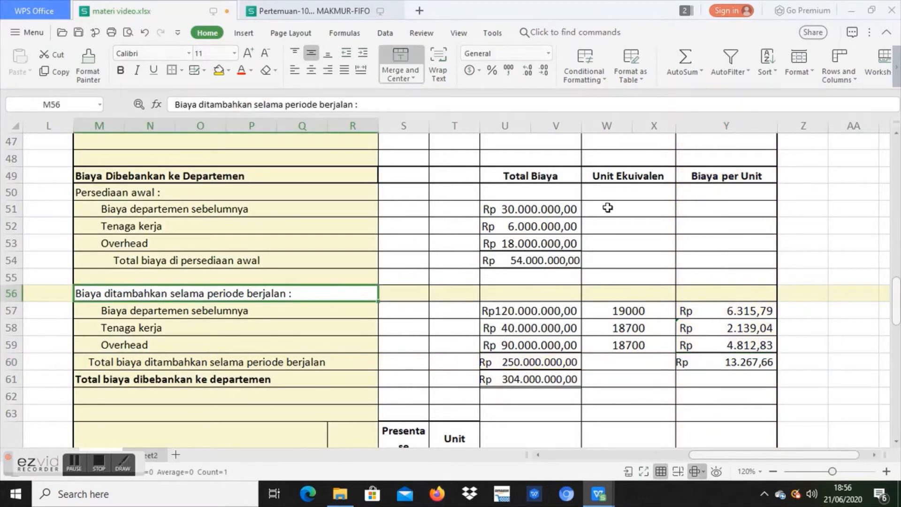
left_click(608, 182)
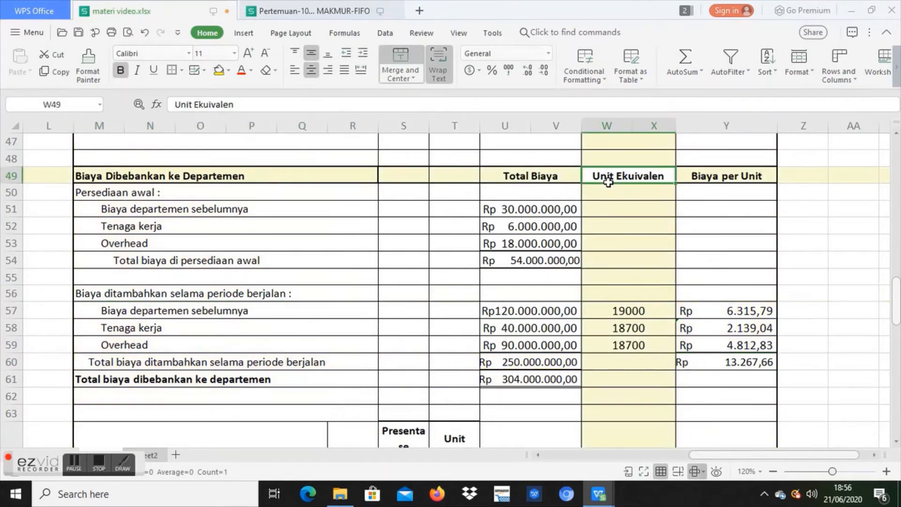
Step: Trace the Persediaan awal units transferred to Departemen Pengemasan in row 67 back to the Skedul Kuantitas quantity in Y38
left_click_drag(896, 293, 896, 339)
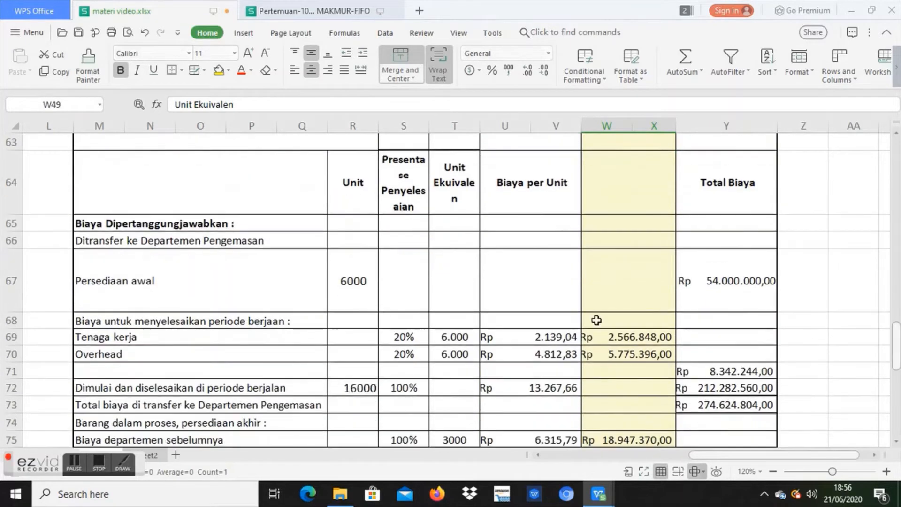
left_click(301, 246)
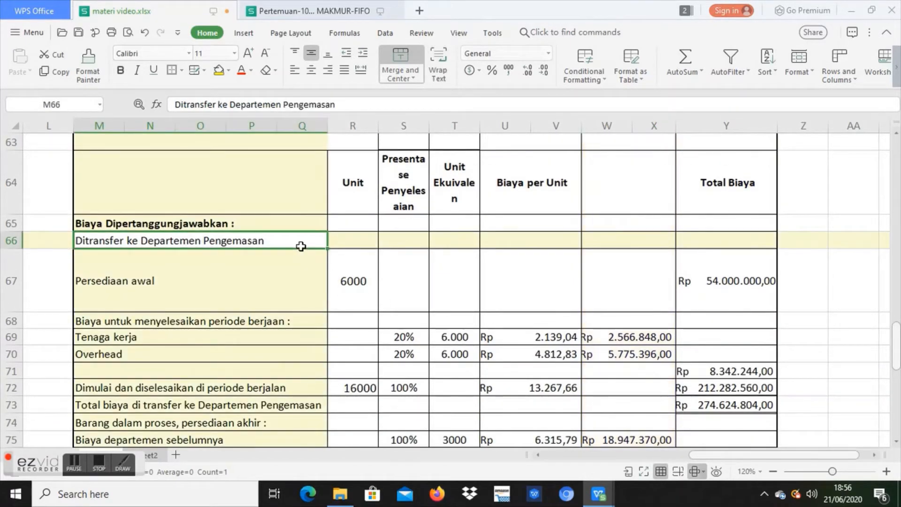
left_click(296, 286)
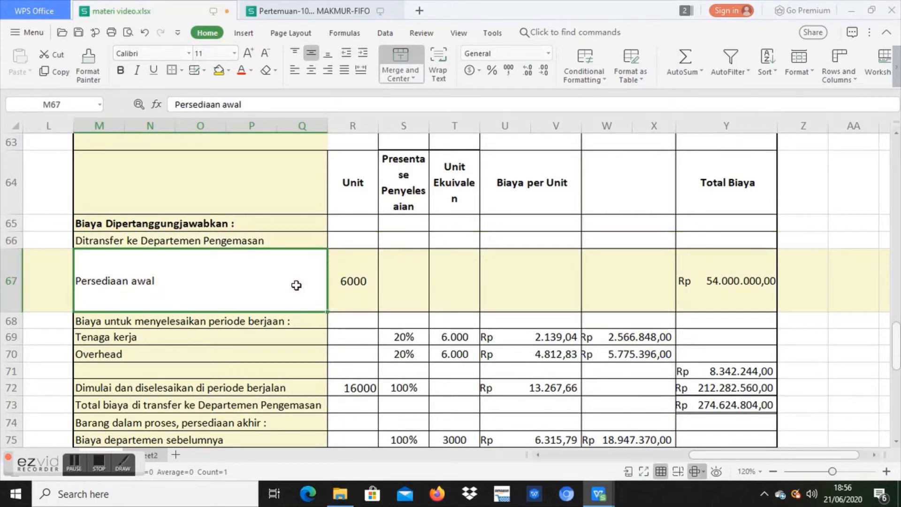
left_click(358, 284)
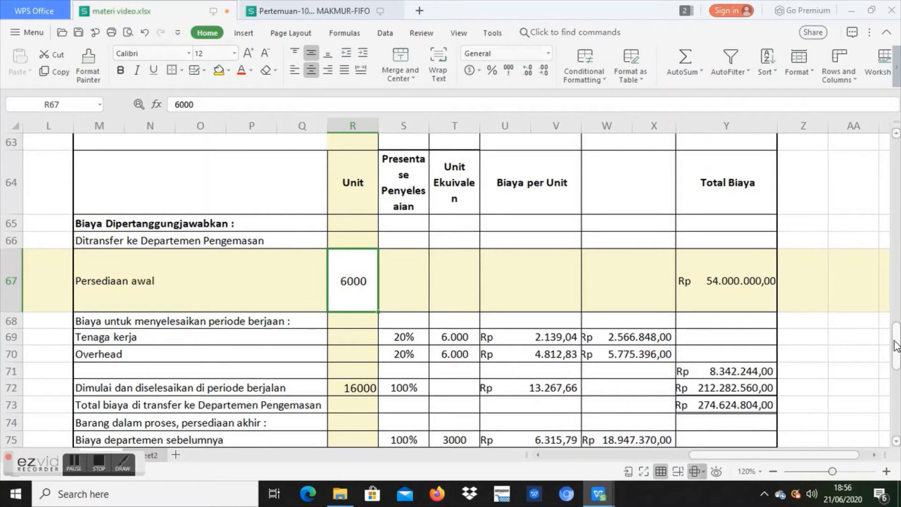
left_click_drag(896, 346, 897, 259)
left_click(759, 205)
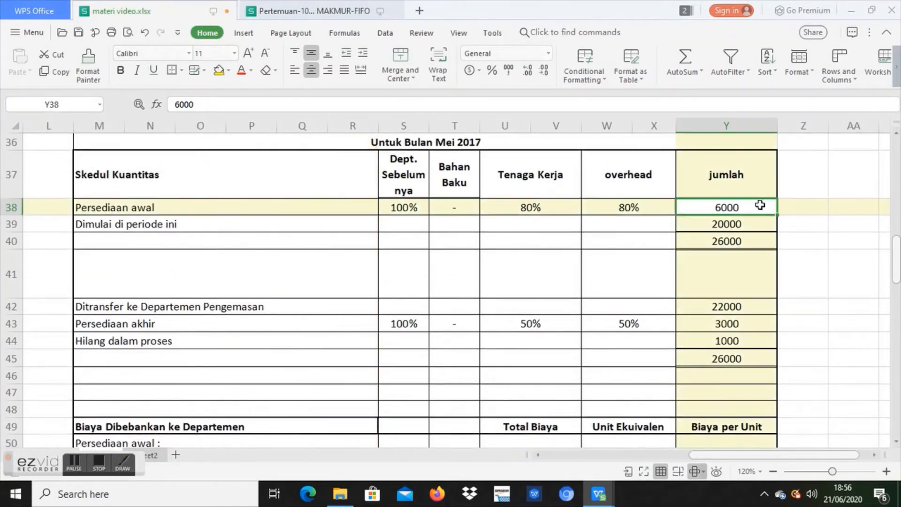
double_click(759, 205)
Step: Trace the Persediaan awal Total Biaya in row 67 back to Total biaya di persediaan awal in U54
left_click_drag(896, 265, 895, 299)
left_click(543, 277)
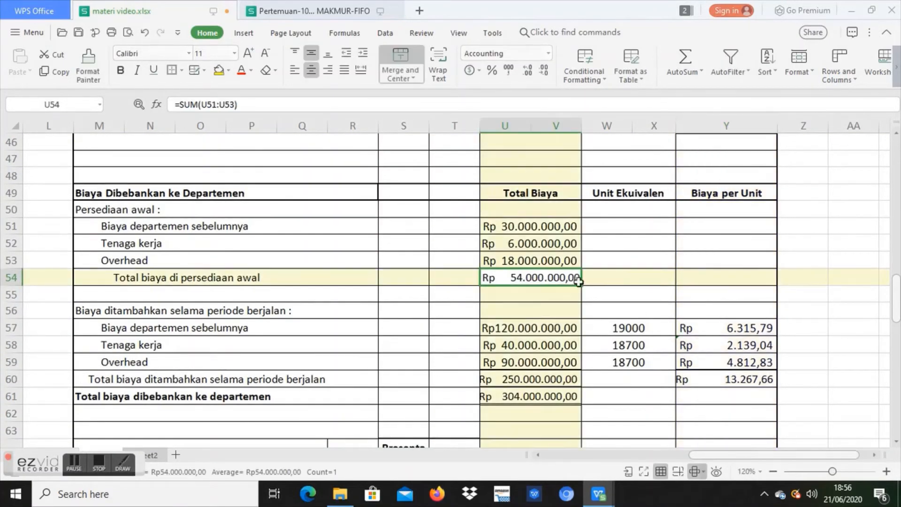
scroll(896, 312, "down", 1)
left_click_drag(896, 313, 898, 355)
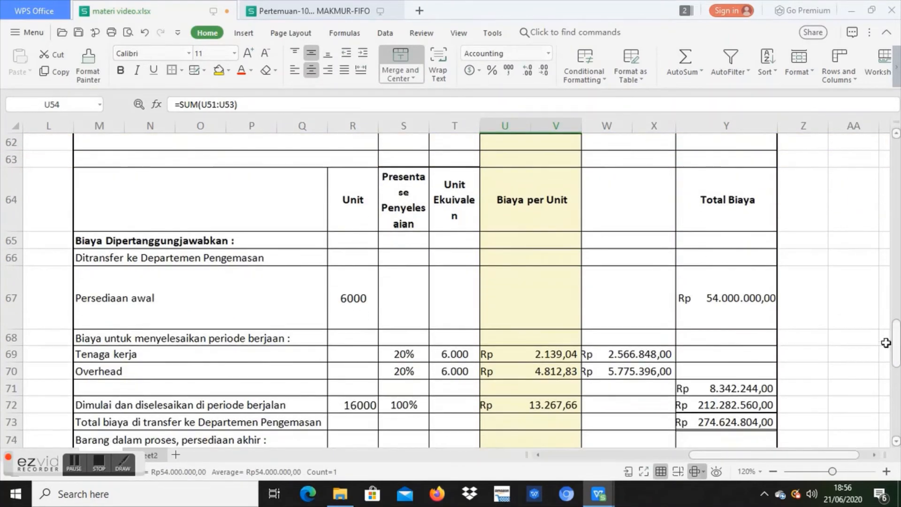
left_click(733, 311)
Step: Trace the Tenaga kerja completion cost in row 69 from its completion percentage, equivalent units and cost per unit
left_click(312, 336)
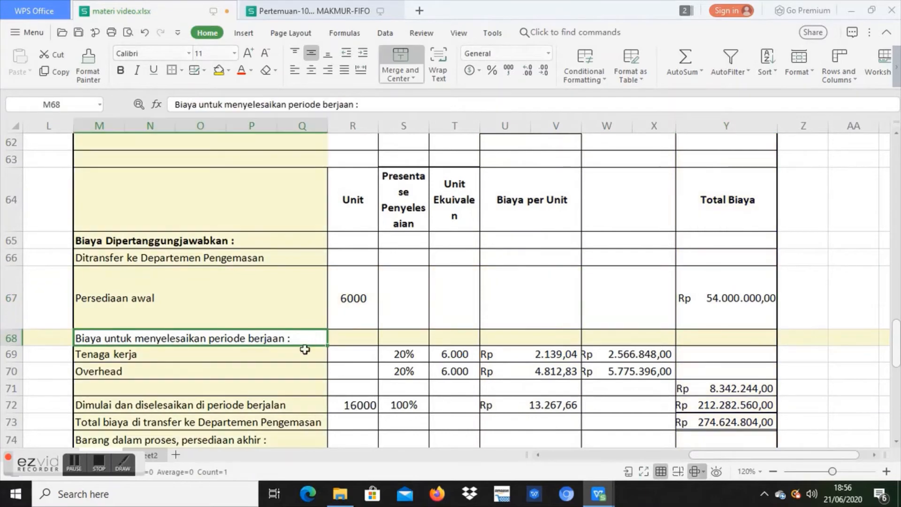
left_click(300, 354)
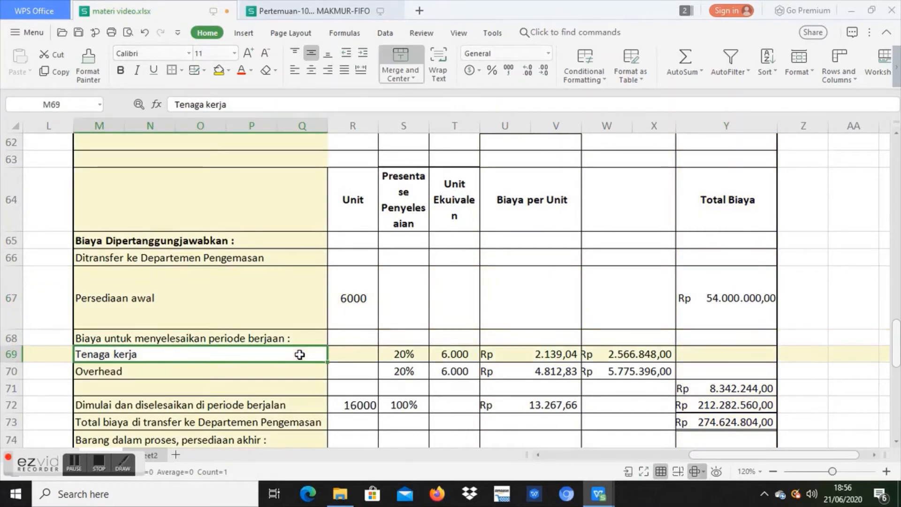
left_click(414, 356)
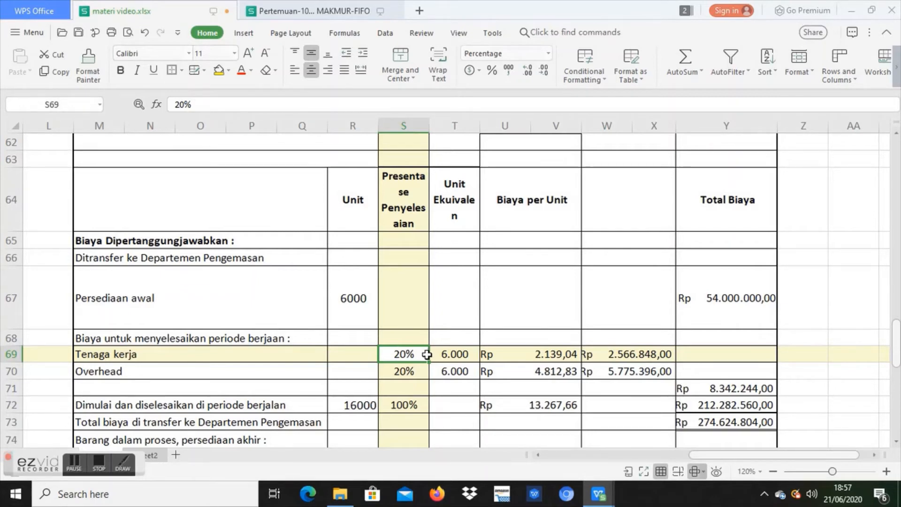
left_click(461, 348)
left_click(562, 358)
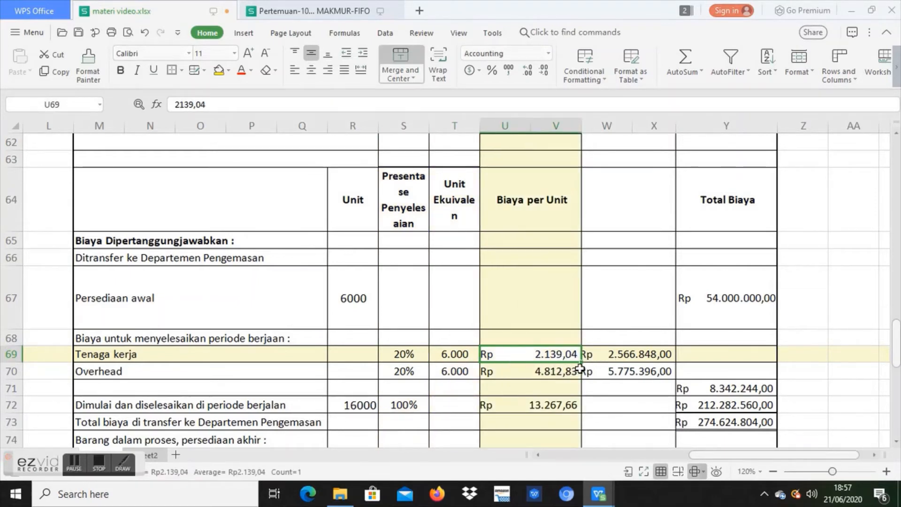
left_click(604, 358)
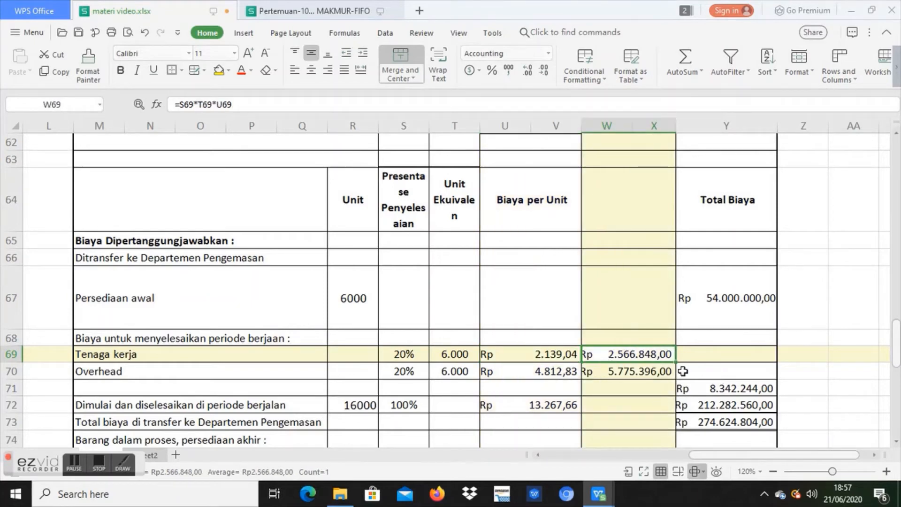
Step: Trace the Overhead completion cost in row 70 from its completion percentage, equivalent units and cost per unit
left_click(309, 372)
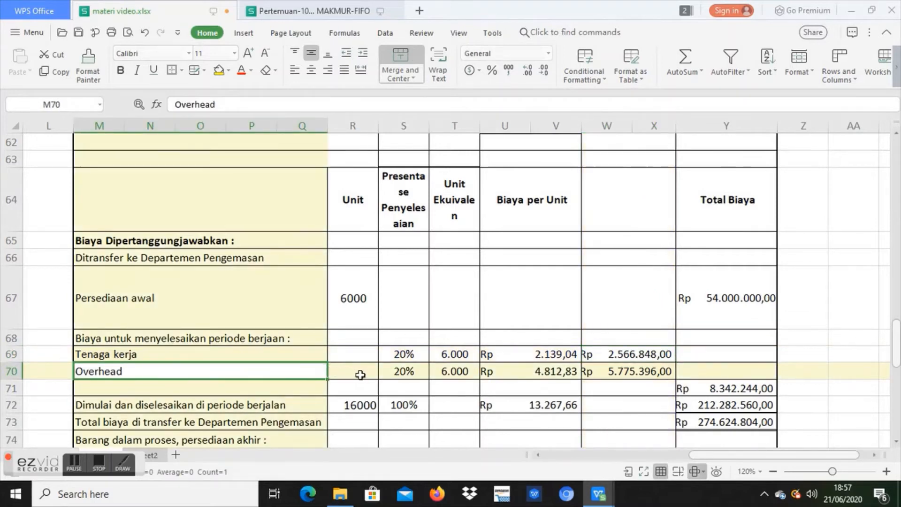
left_click(389, 376)
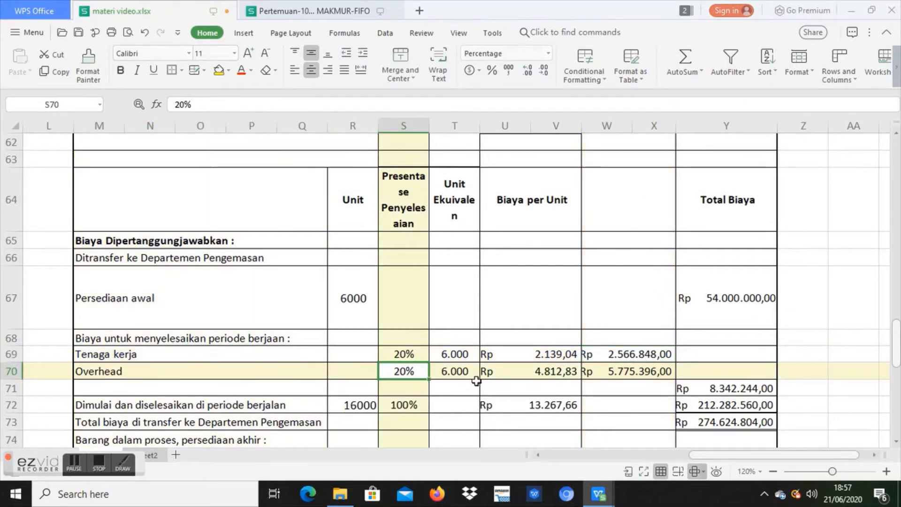
left_click(476, 380)
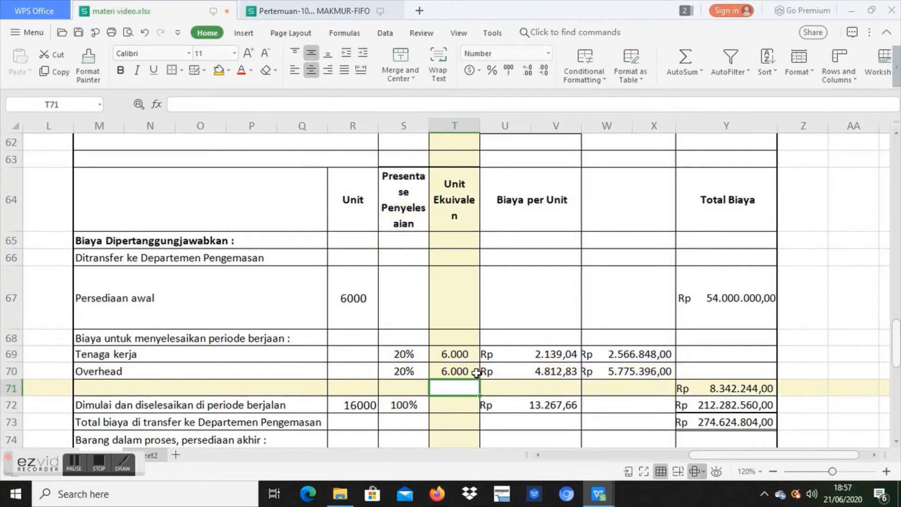
left_click(476, 372)
left_click(577, 378)
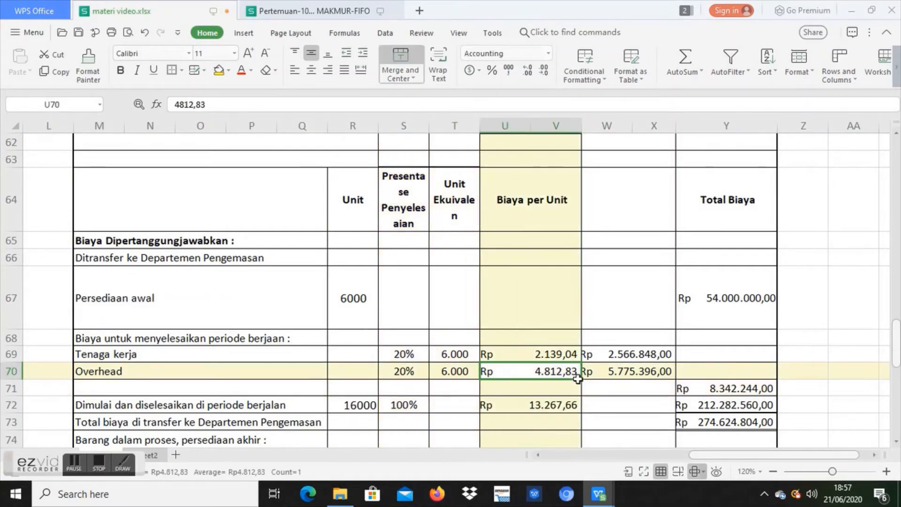
left_click(632, 378)
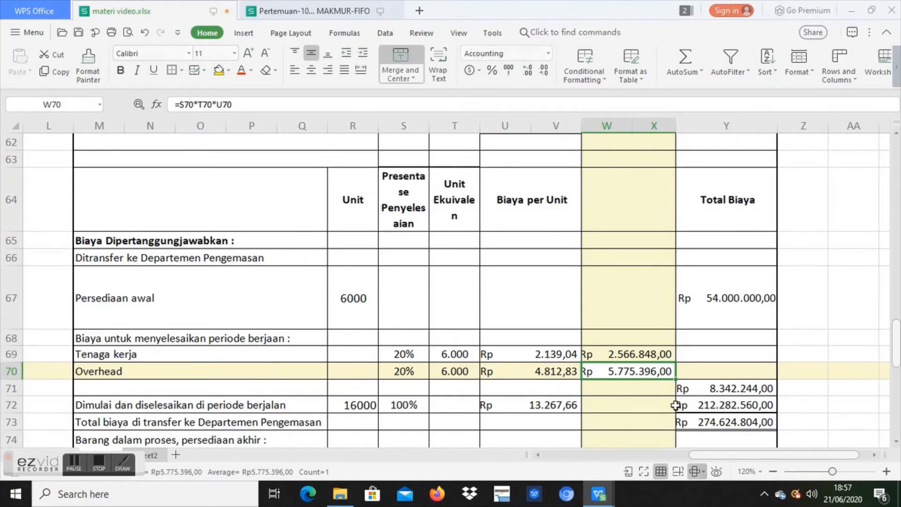
Step: Check how Y71 totals the Tenaga kerja and Overhead costs of completing the beginning inventory
left_click(680, 390)
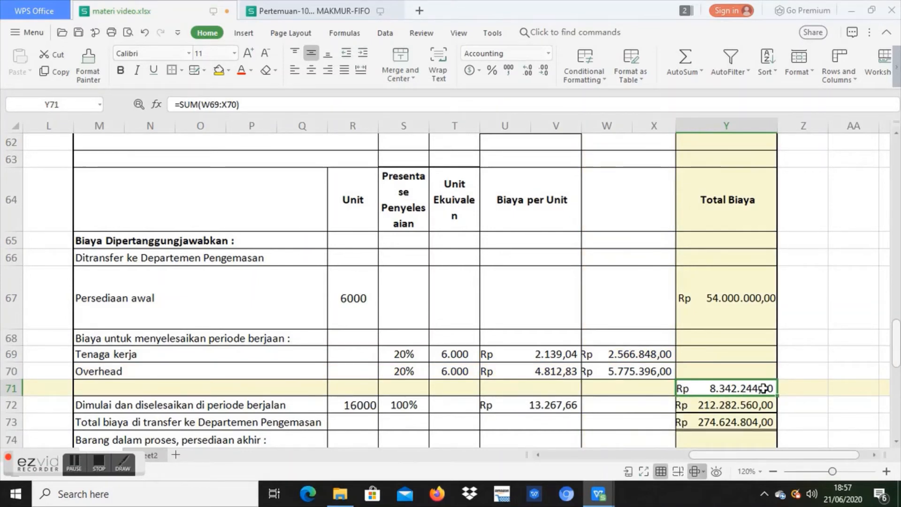
left_click(128, 335)
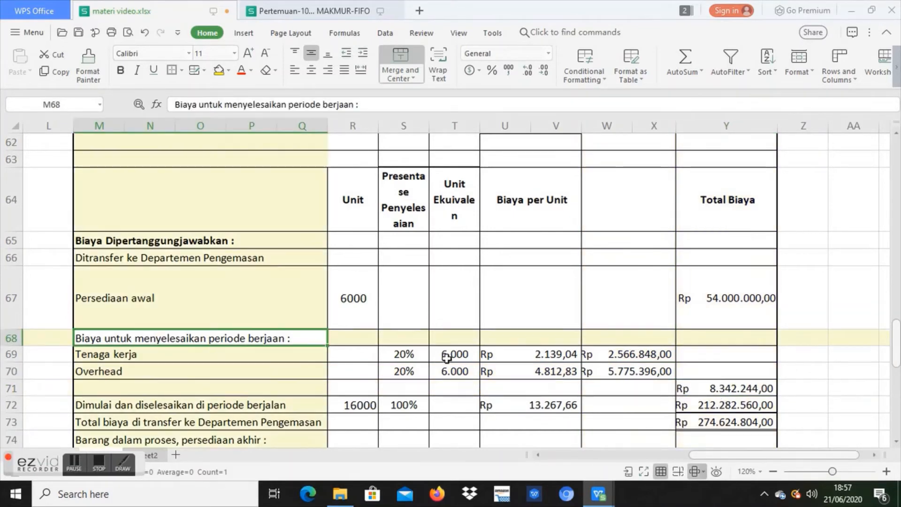
left_click(688, 386)
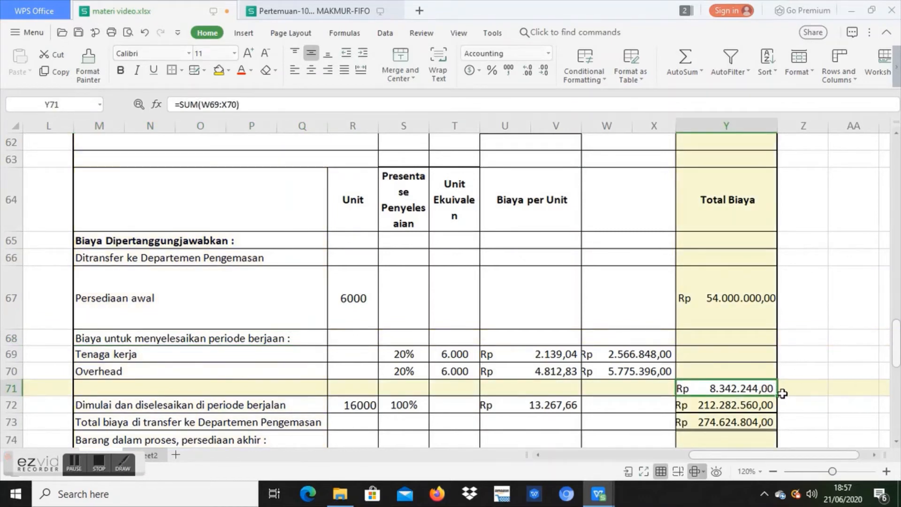
Step: Trace the Dimulai dan diselesaikan units in R72 from the transferred quantity in Y42 and the Persediaan awal units in row 67
left_click(303, 409)
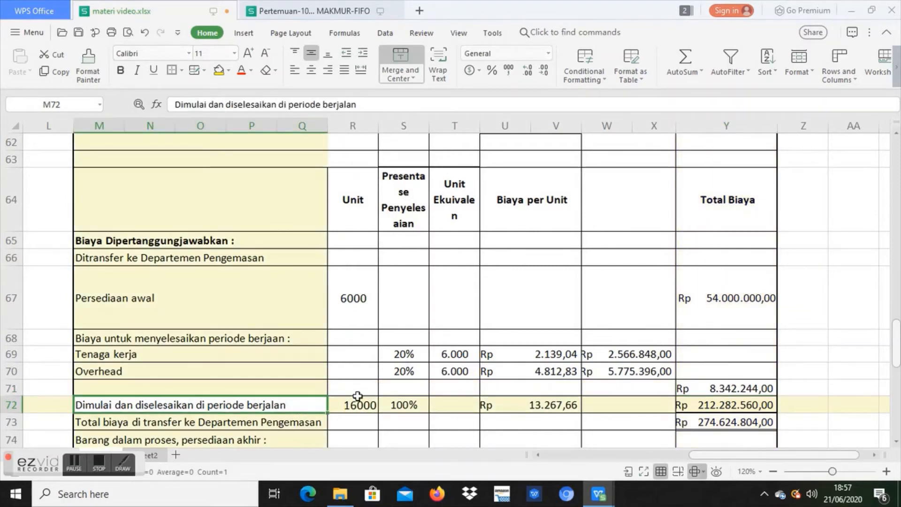
left_click_drag(896, 352, 896, 295)
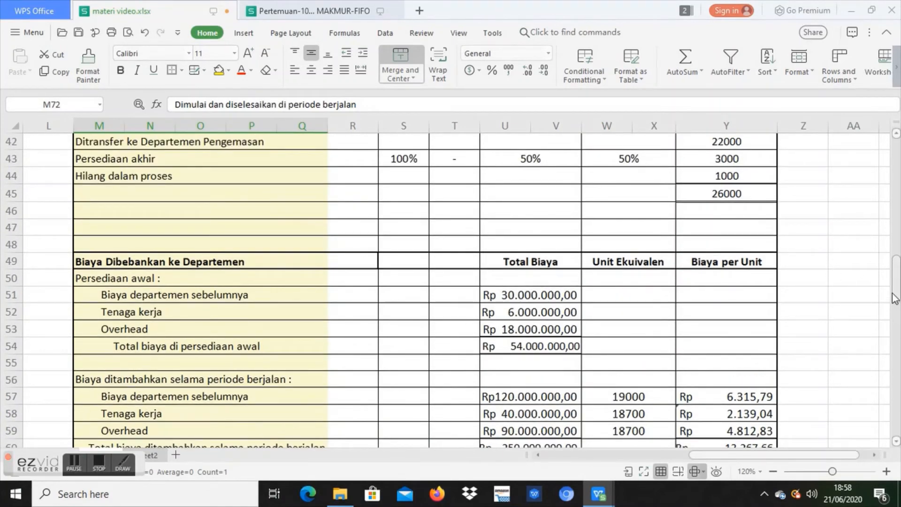
scroll(895, 298, "up", 1)
left_click(709, 192)
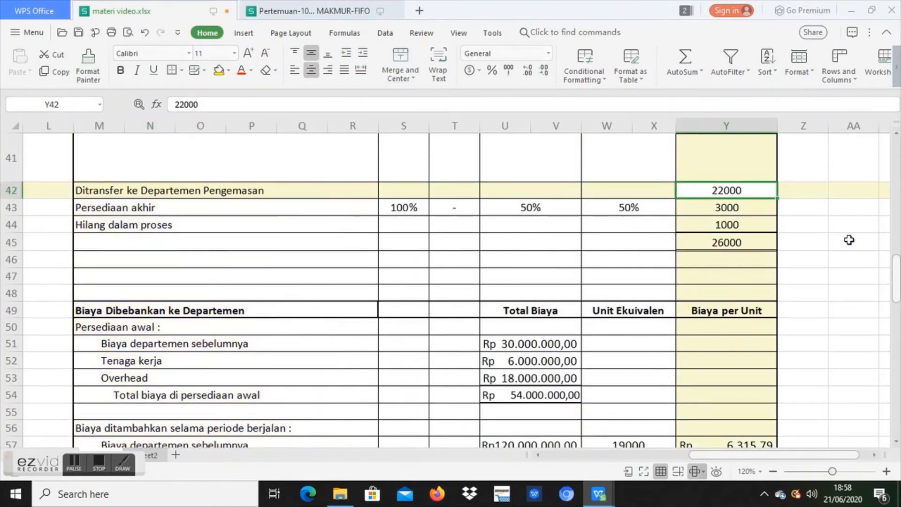
scroll(320, 333, "down", 8)
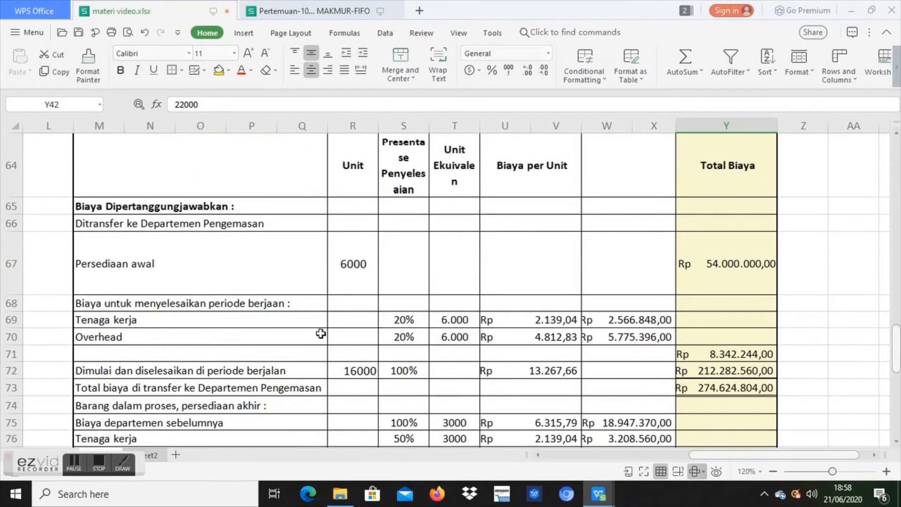
left_click(334, 283)
left_click(359, 369)
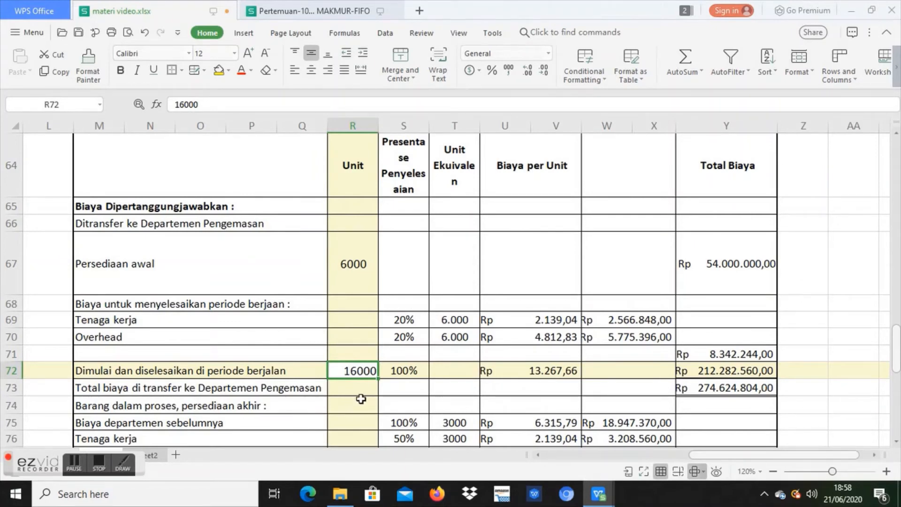
Step: Examine the completion percentage and Biaya per Unit used for Dimulai dan diselesaikan di periode berjalan in row 72
left_click(409, 375)
left_click(431, 372)
left_click(404, 370)
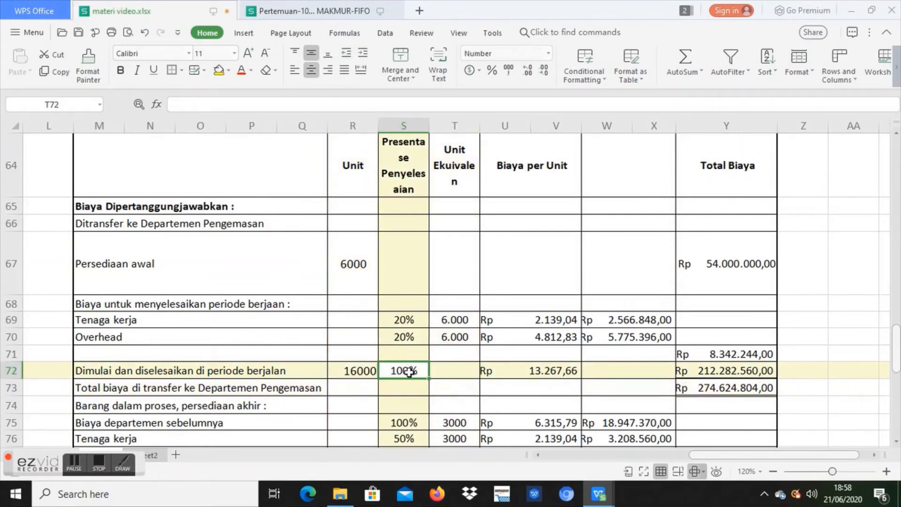
left_click(528, 370)
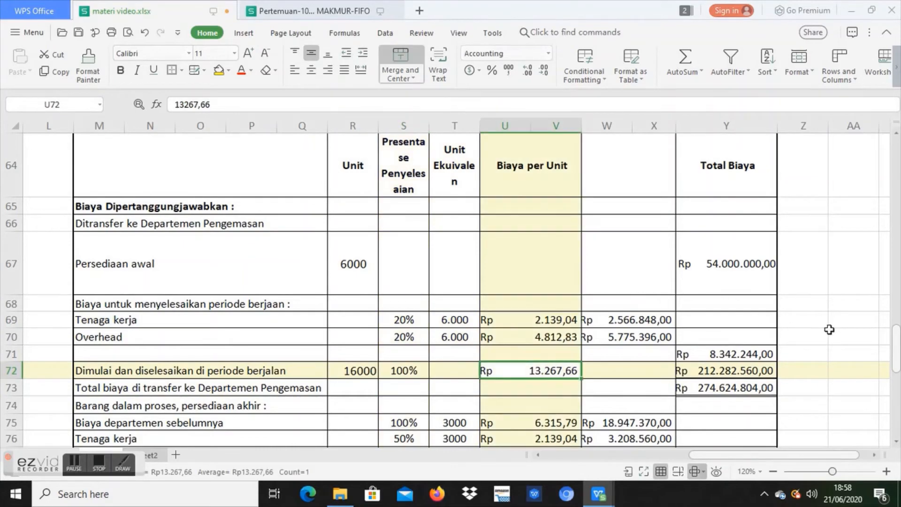
left_click_drag(876, 439, 881, 446)
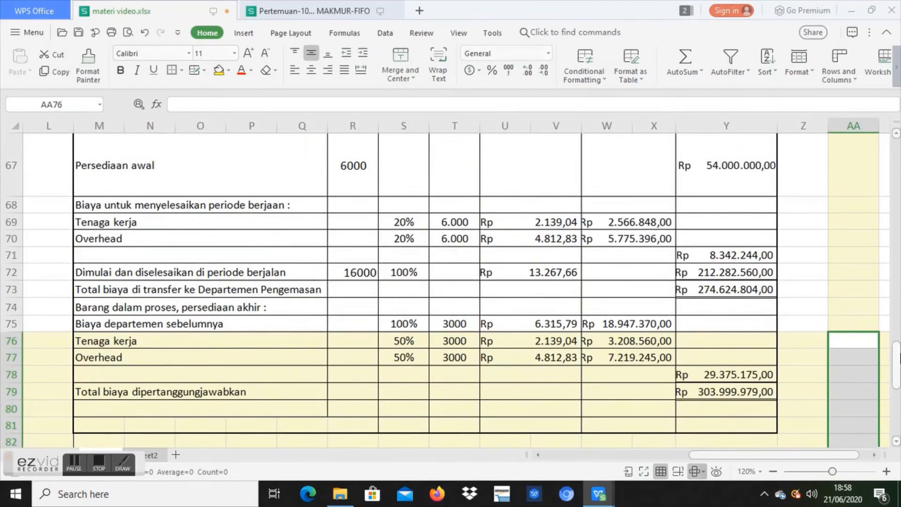
Step: Check the Biaya per Unit total in Y60, then the units, completion percentage and unit cost of Dimulai dan diselesaikan in row 72
scroll(897, 359, "up", 6)
left_click(745, 330)
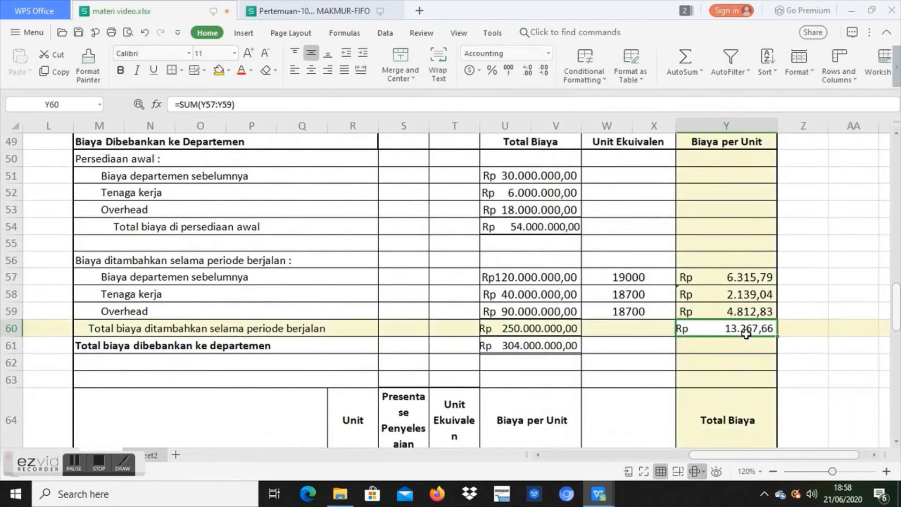
left_click_drag(897, 319, 898, 360)
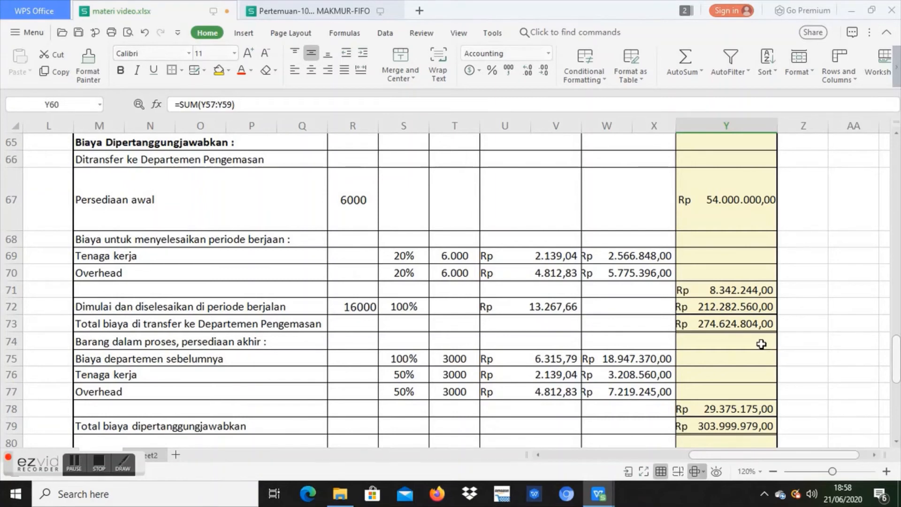
left_click(267, 305)
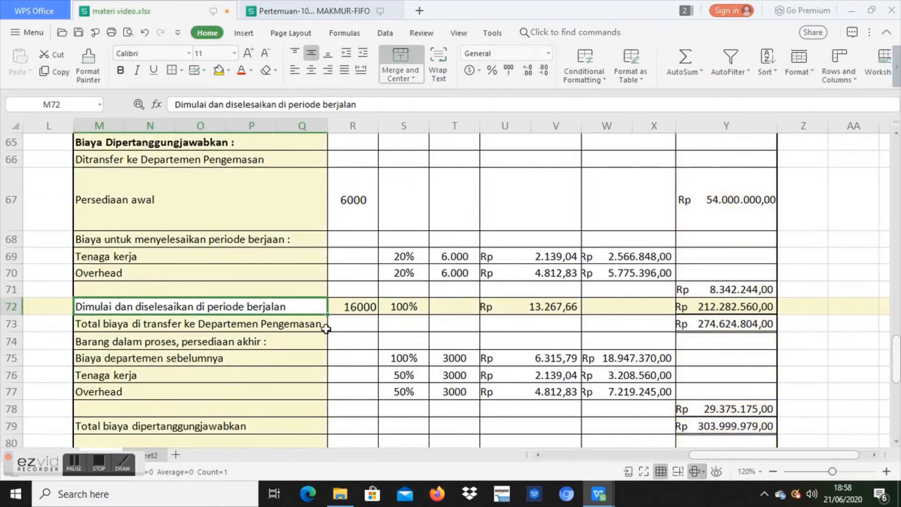
left_click(359, 308)
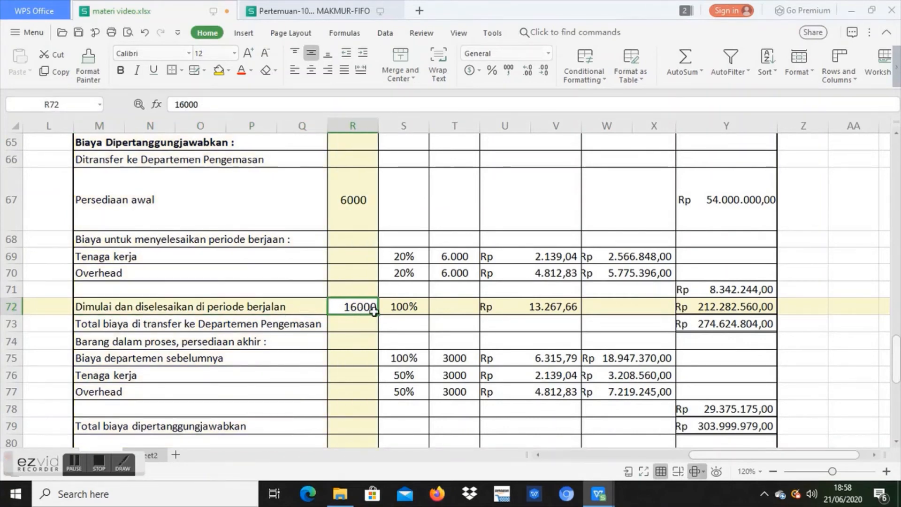
left_click(407, 307)
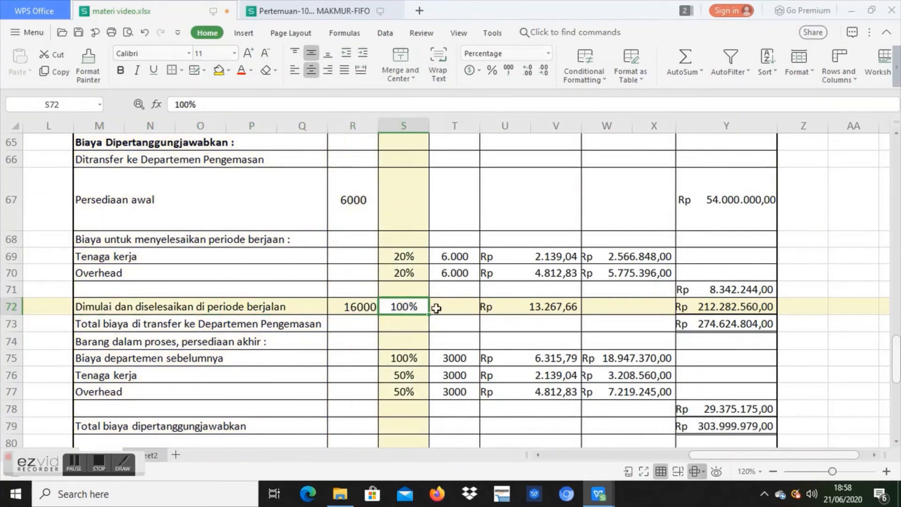
left_click(555, 307)
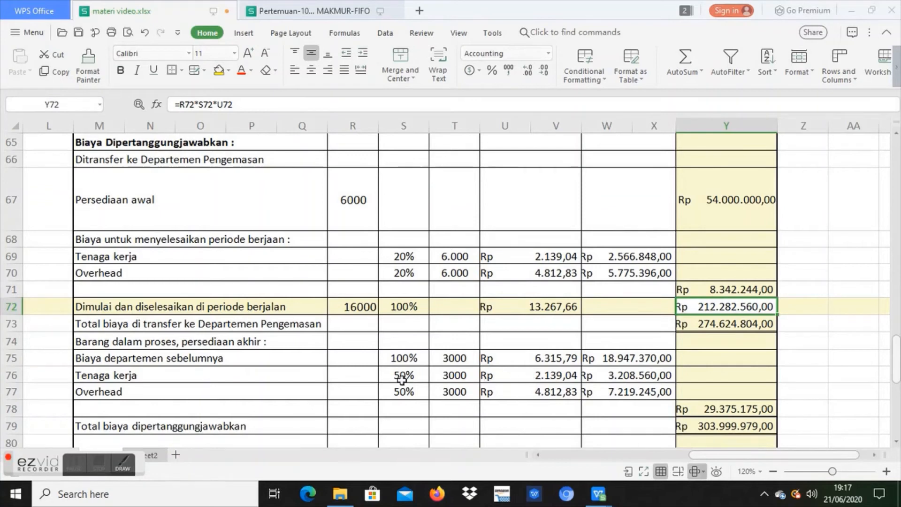
Step: Trace the unit cost in U72, applied to the R72 units, back to the Biaya per Unit total in Y60
left_click(352, 309)
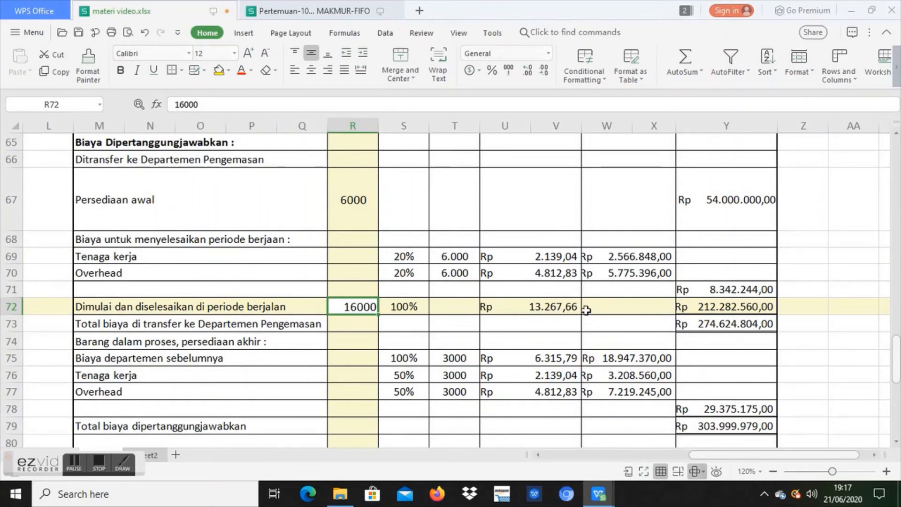
left_click(569, 306)
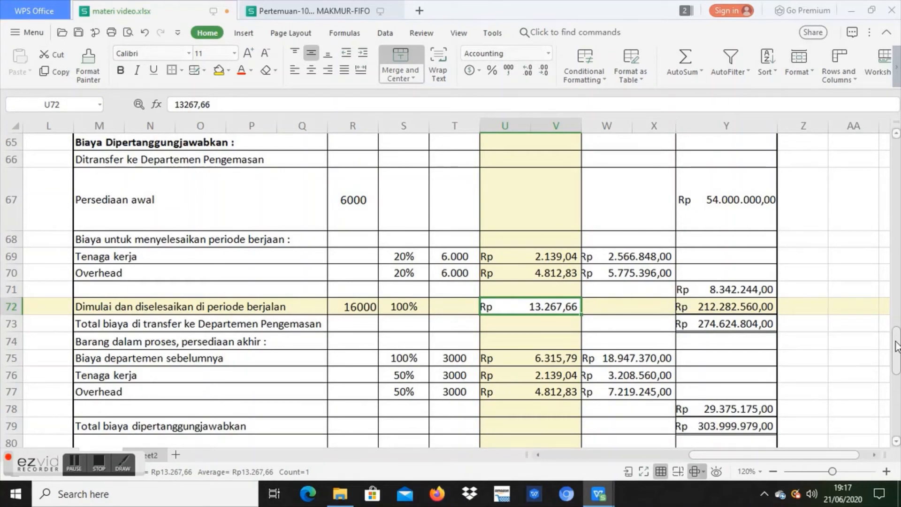
left_click_drag(897, 354, 897, 326)
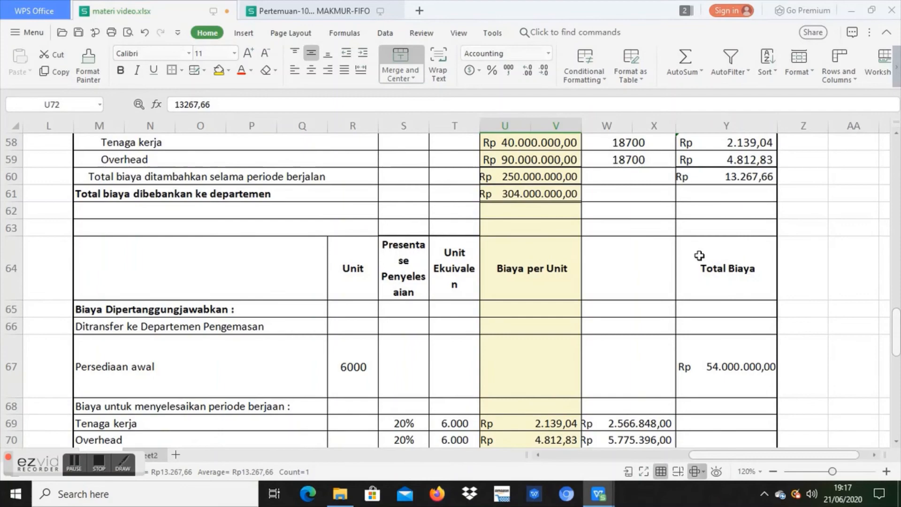
left_click(710, 176)
left_click_drag(894, 341, 894, 361)
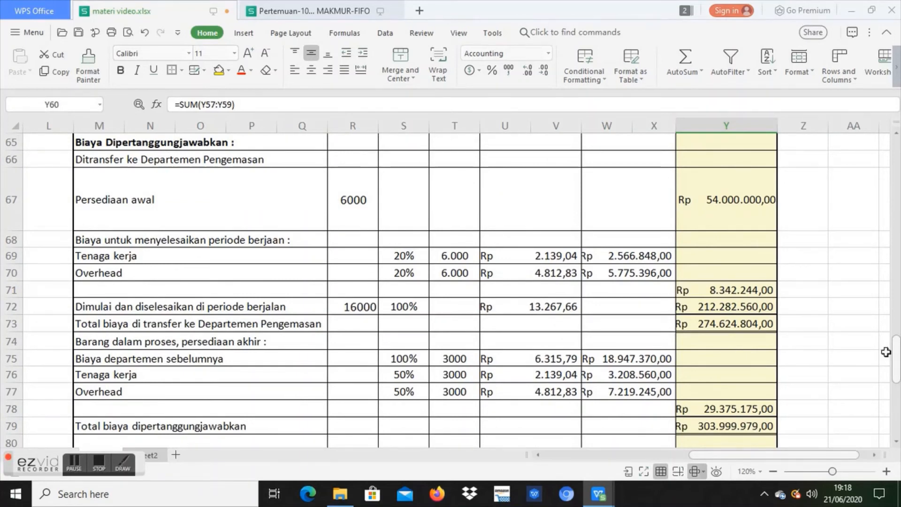
Step: Trace the Dimulai dan diselesaikan cost in Y72 from its row 72 inputs and into the total transferred to Departemen Pengemasan in Y73
left_click(313, 308)
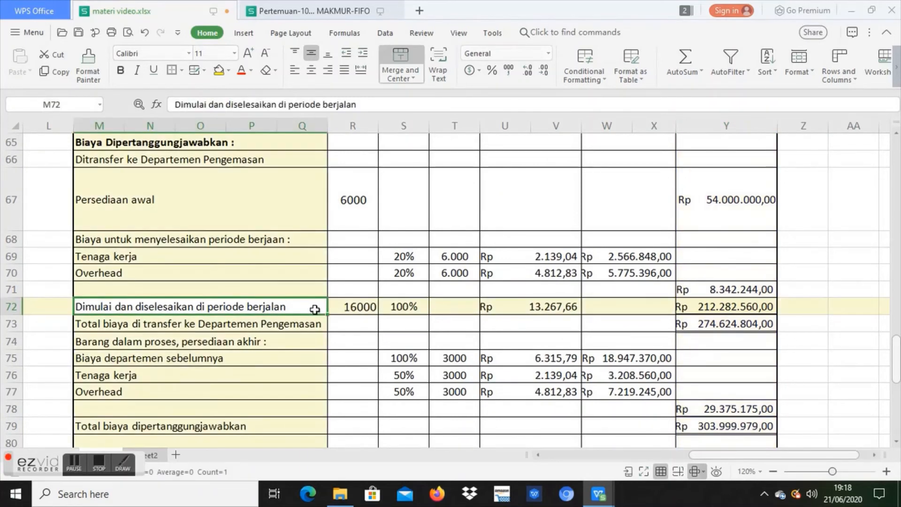
left_click(349, 309)
left_click(411, 306)
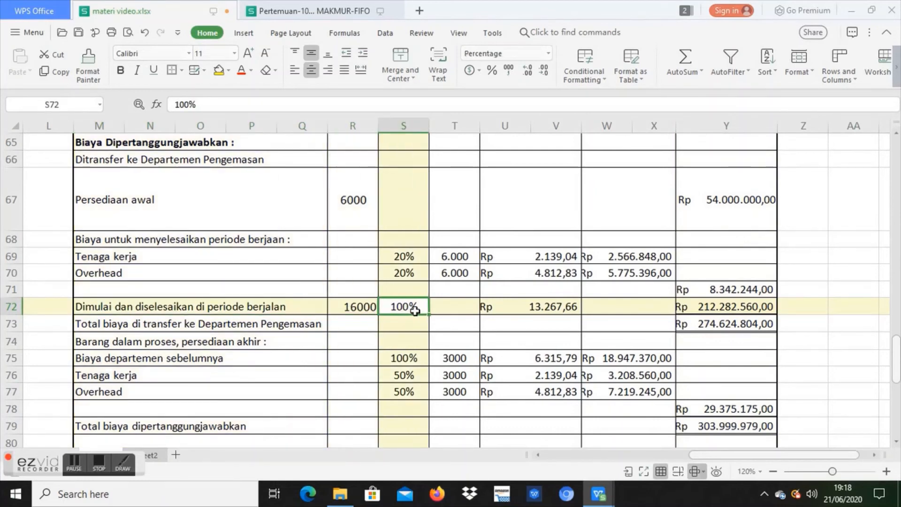
left_click(510, 308)
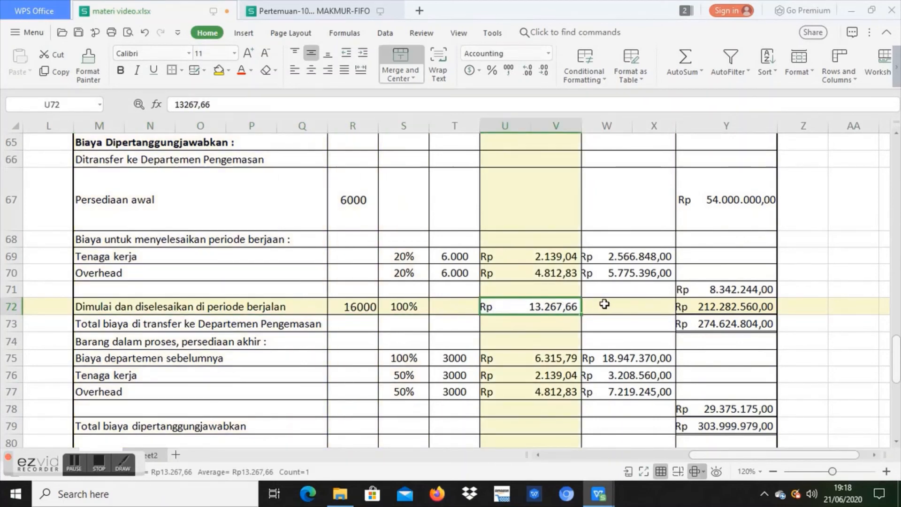
left_click(772, 308)
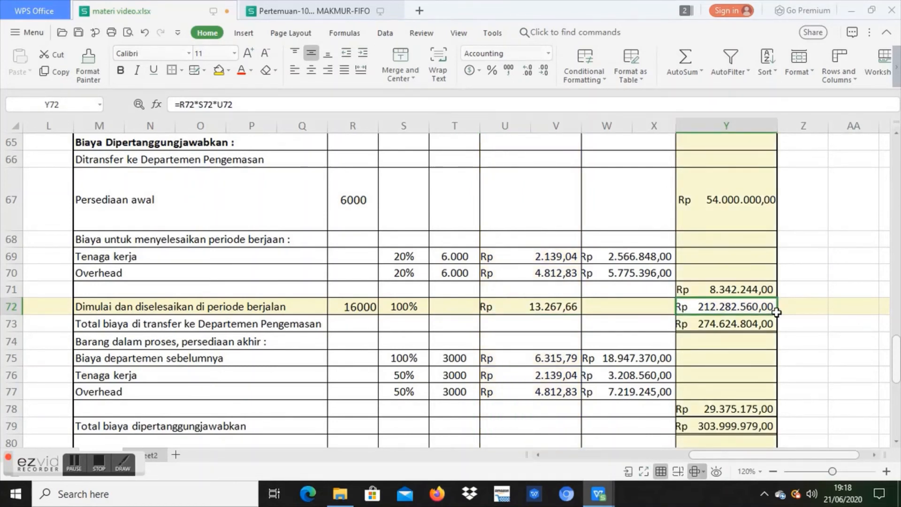
left_click(752, 325)
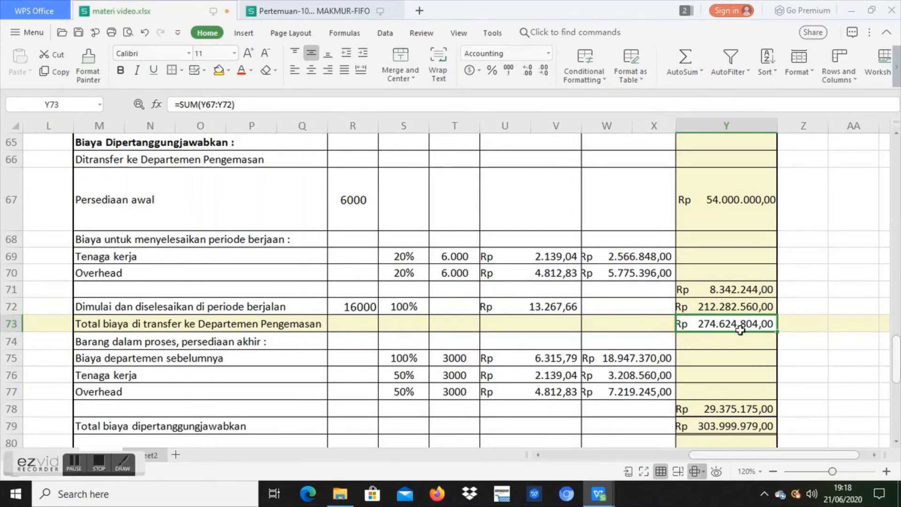
Step: Trace the ending inventory's Biaya departemen sebelumnya in W75 from its completion percentage, units and cost per unit
left_click(283, 347)
left_click(282, 358)
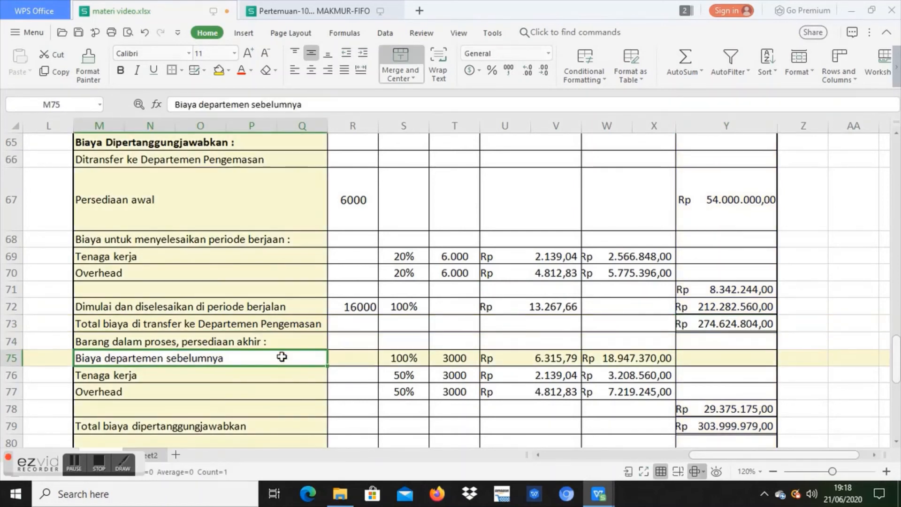
left_click(393, 361)
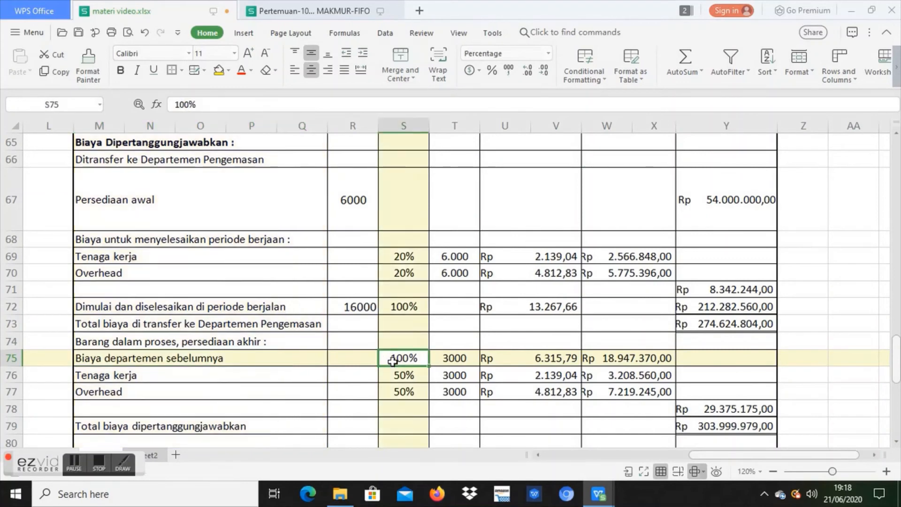
left_click(459, 364)
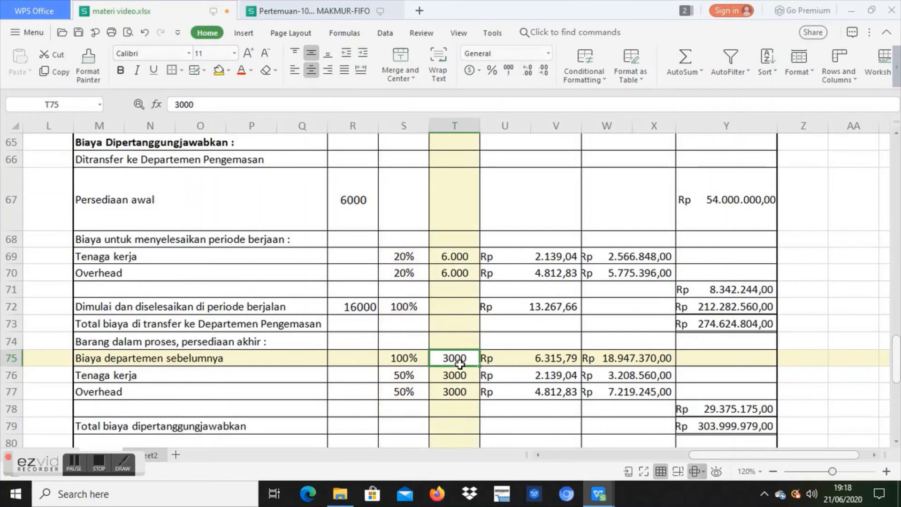
left_click(502, 363)
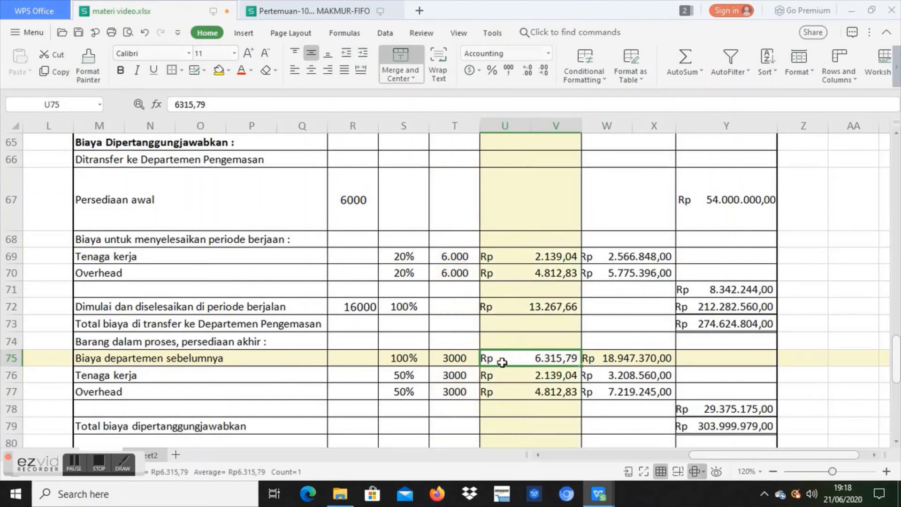
left_click(601, 362)
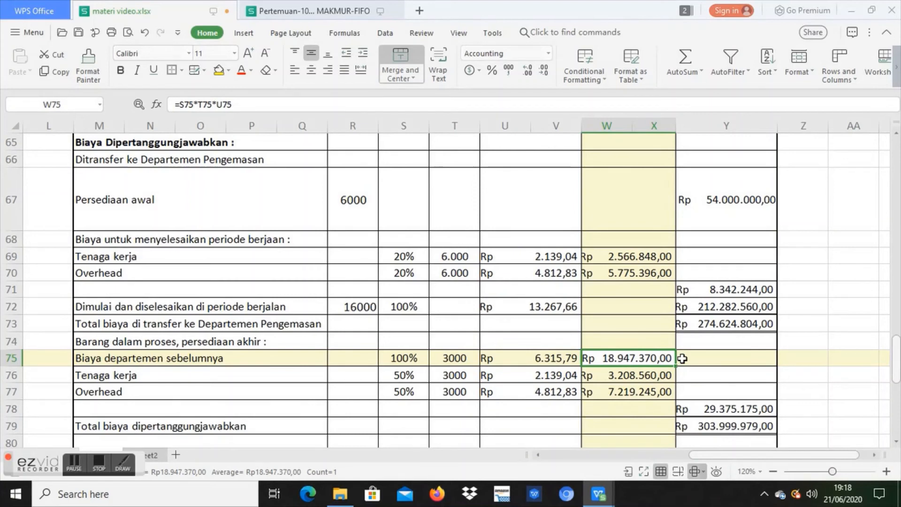
Step: Trace the ending inventory's Tenaga kerja cost in W76 from its completion percentage, units and cost per unit
left_click(320, 371)
left_click(415, 374)
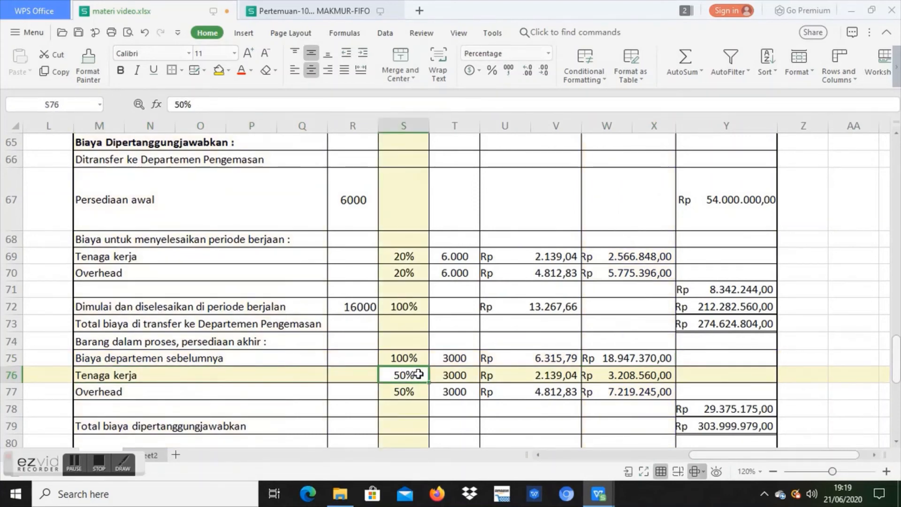
left_click(463, 375)
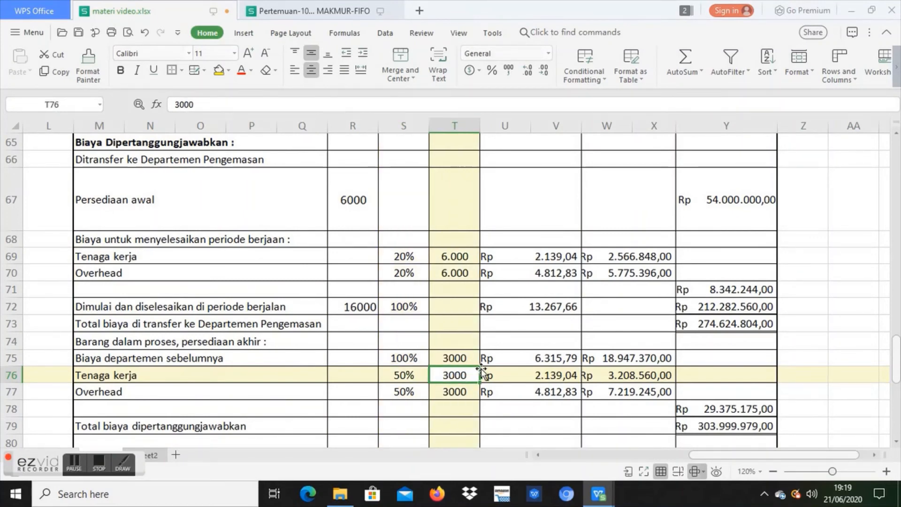
left_click(514, 378)
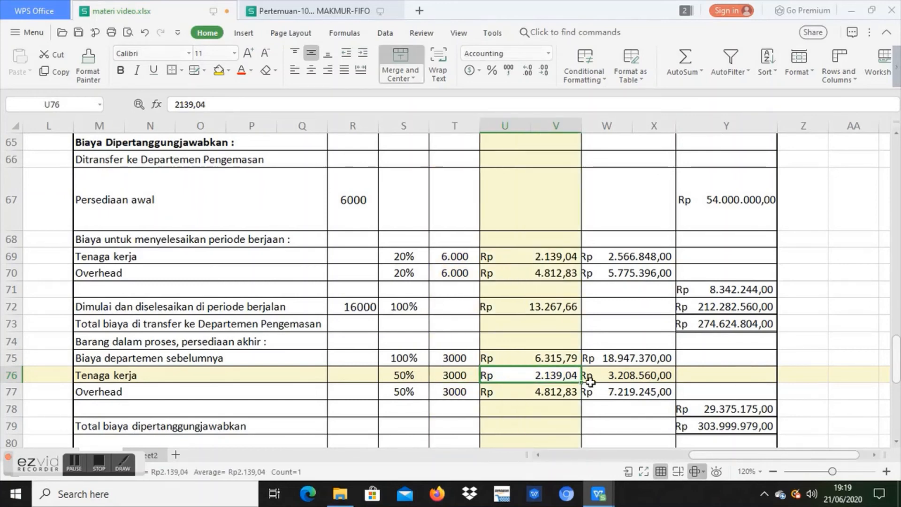
left_click(609, 379)
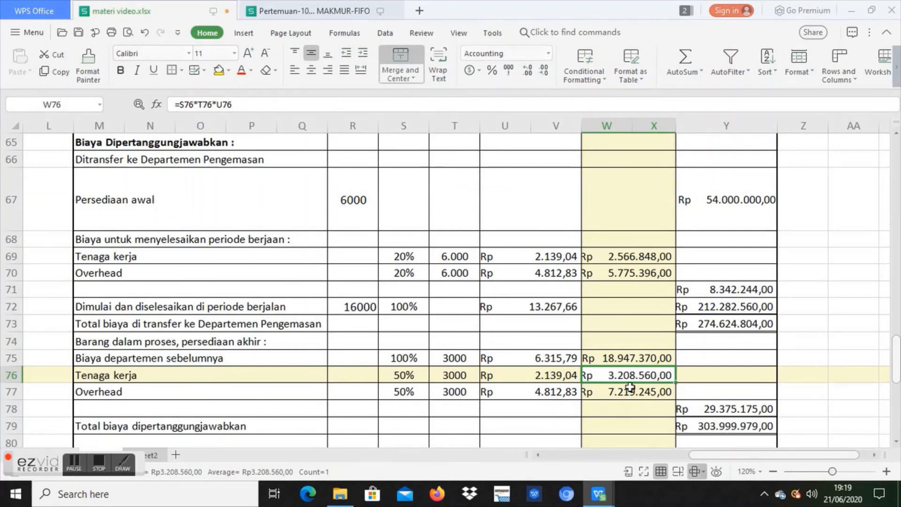
Step: Trace the ending inventory's Overhead cost in row 77 and check how Y78 totals W75 through W77
left_click(405, 394)
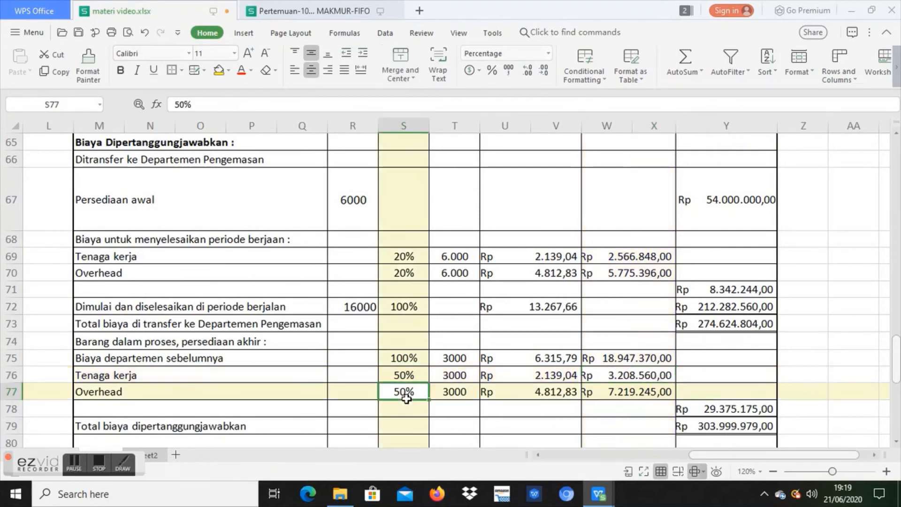
left_click(444, 396)
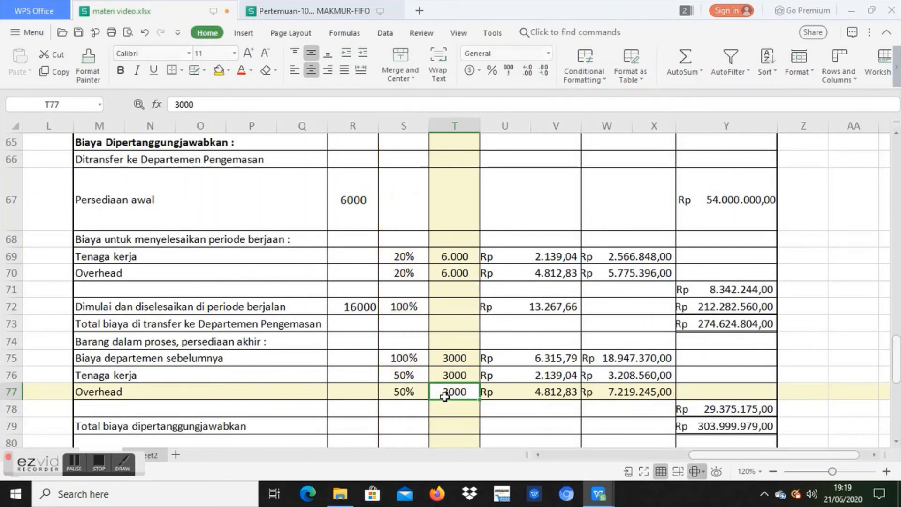
left_click(499, 398)
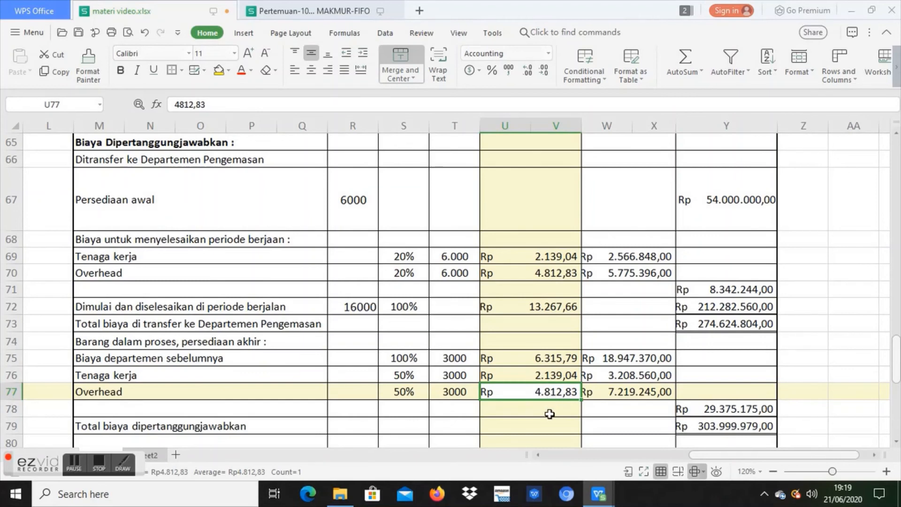
left_click(596, 394)
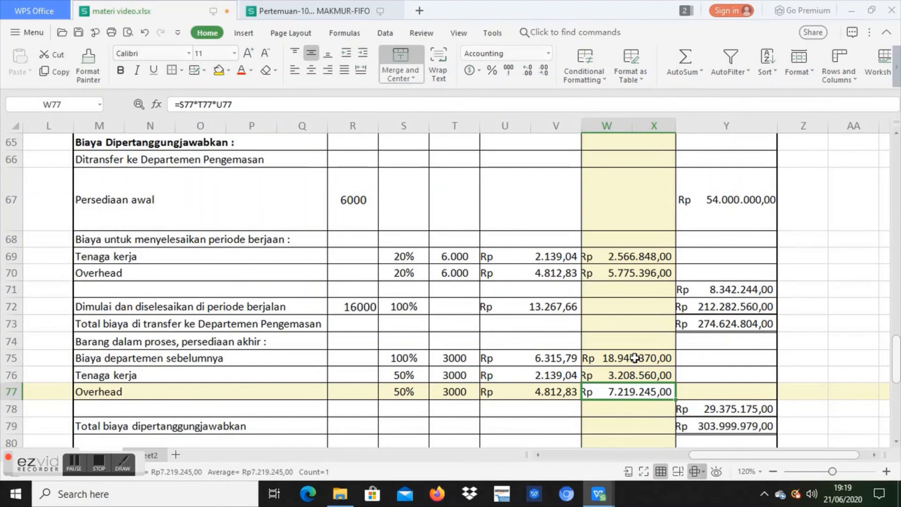
left_click_drag(638, 360, 636, 391)
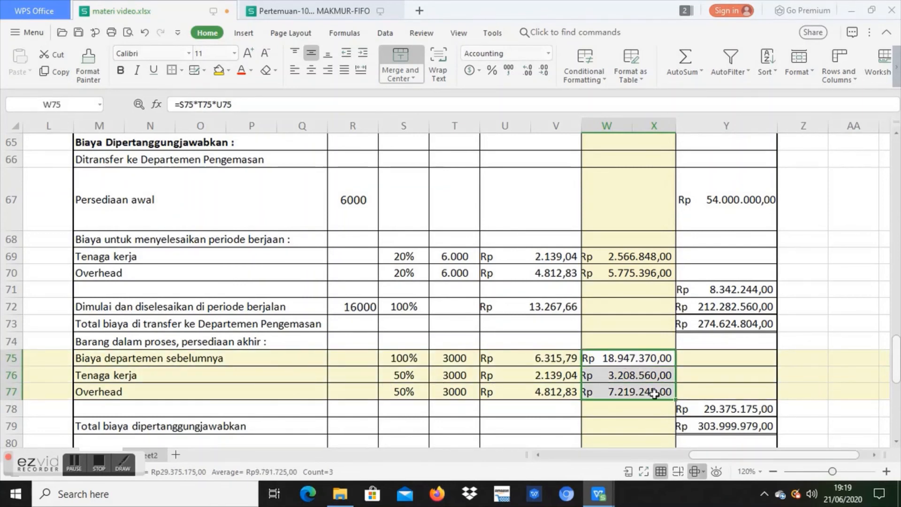
left_click(726, 411)
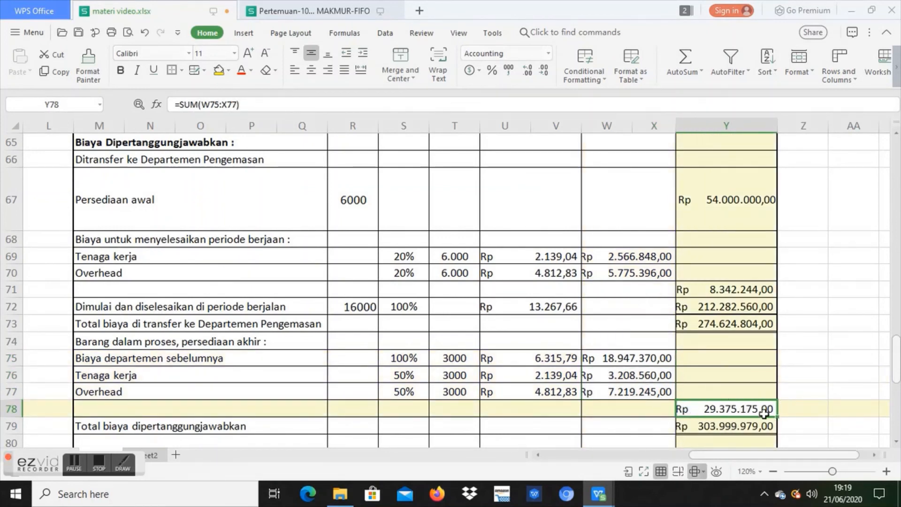
Step: Check how Total biaya dipertanggungjawabkan in Y79 combines the transferred cost in Y73 with the ending inventory cost in Y78
left_click(259, 431)
left_click(699, 419)
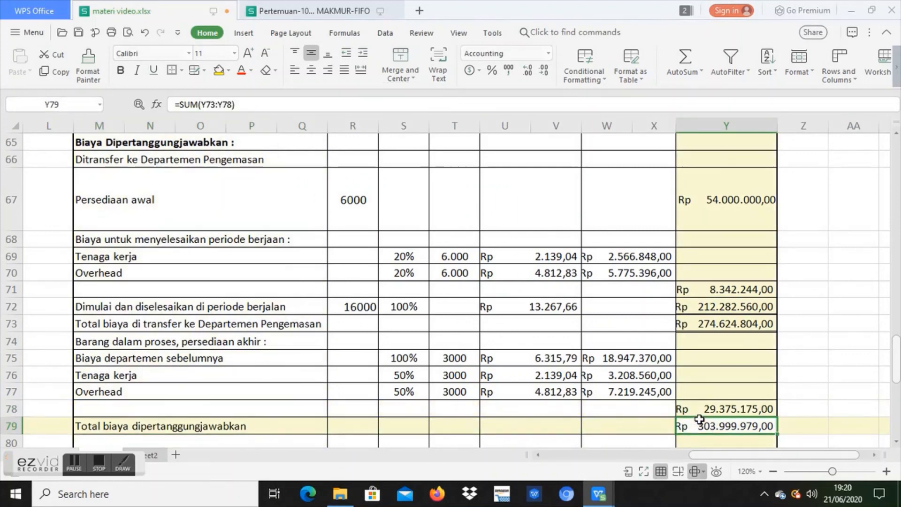
left_click(736, 324)
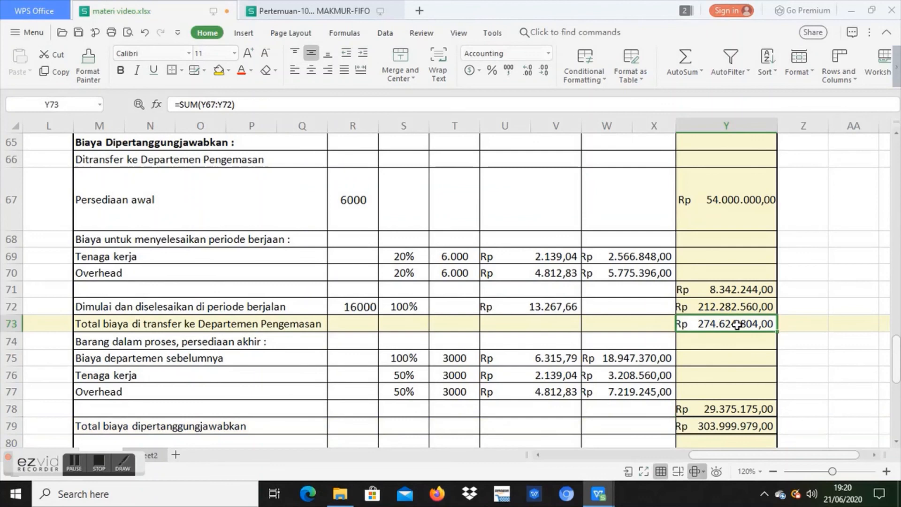
left_click(748, 407)
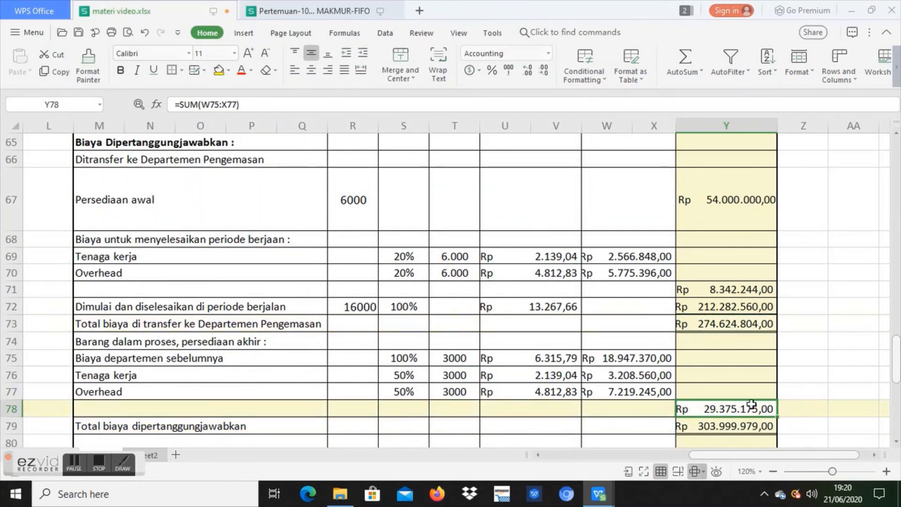
left_click(759, 427)
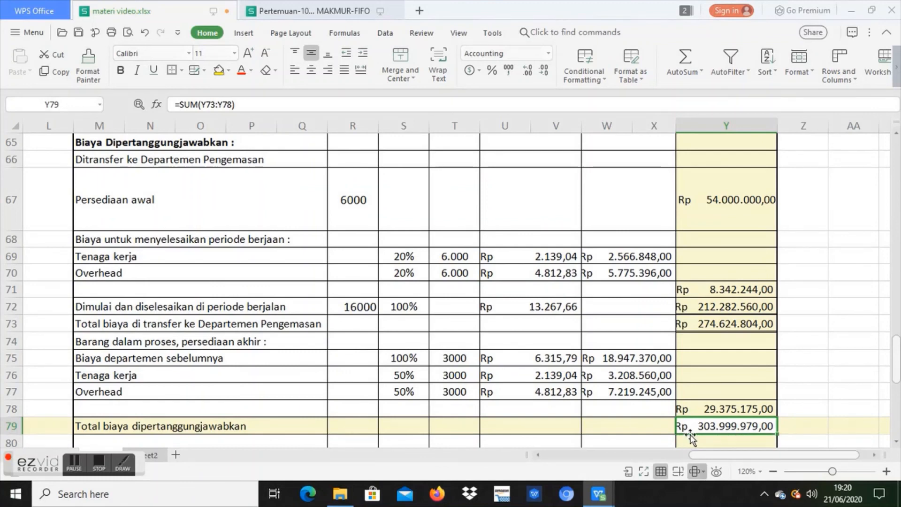
left_click(654, 432)
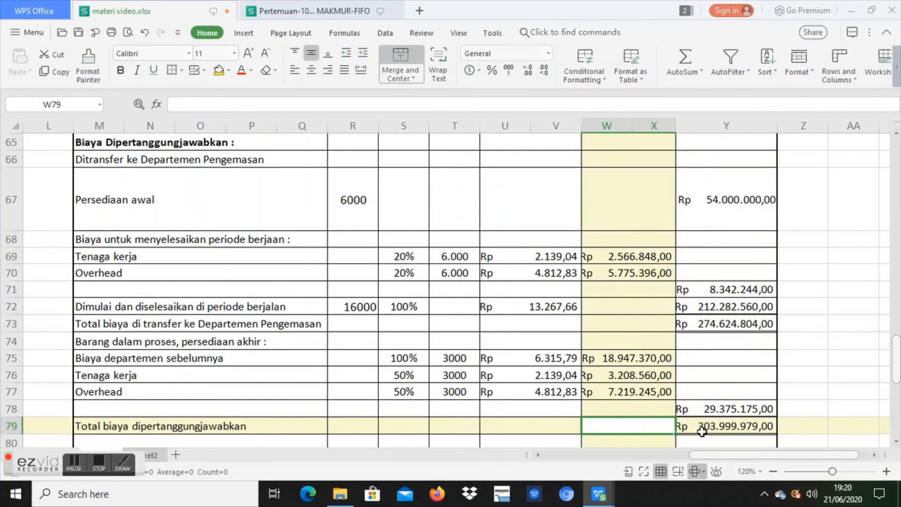
left_click(729, 431)
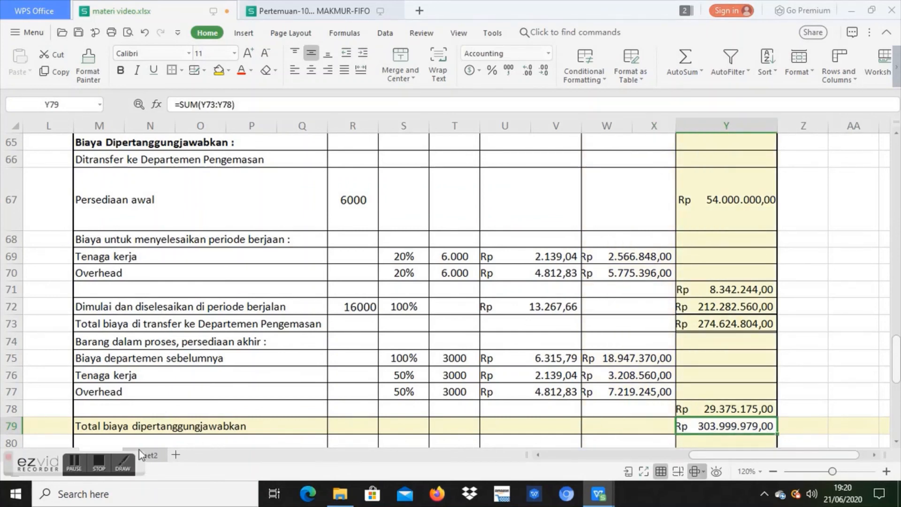
left_click(106, 460)
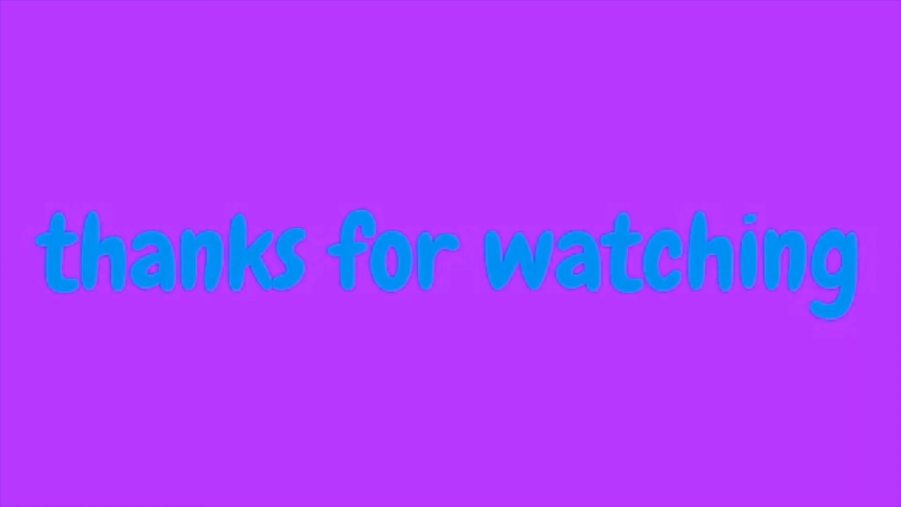